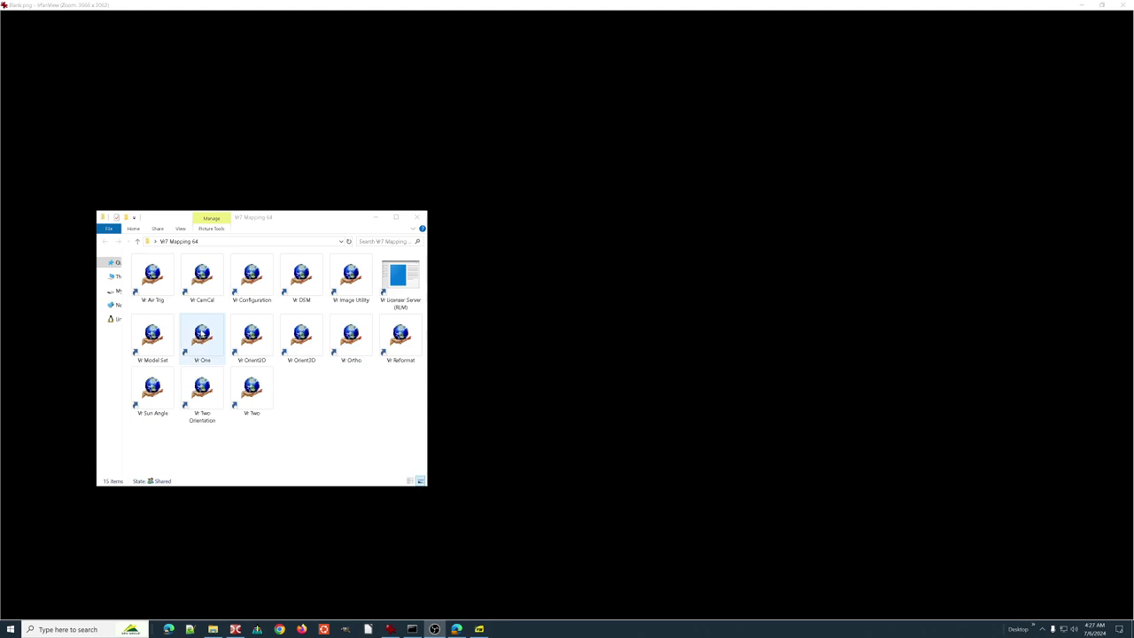
- Launch VrOne from the Vr7 Mapping 64 folder and align the coordinate window beside the main command window
{"action": "double_click", "coordinate": [202, 334]}
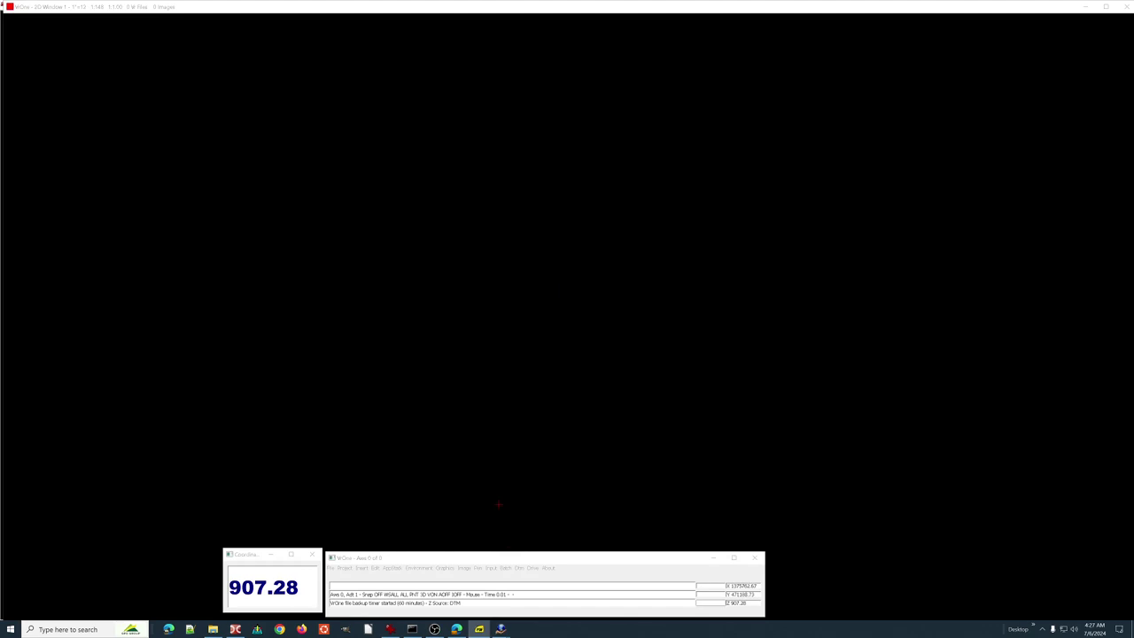
{"action": "left_click", "coordinate": [521, 560]}
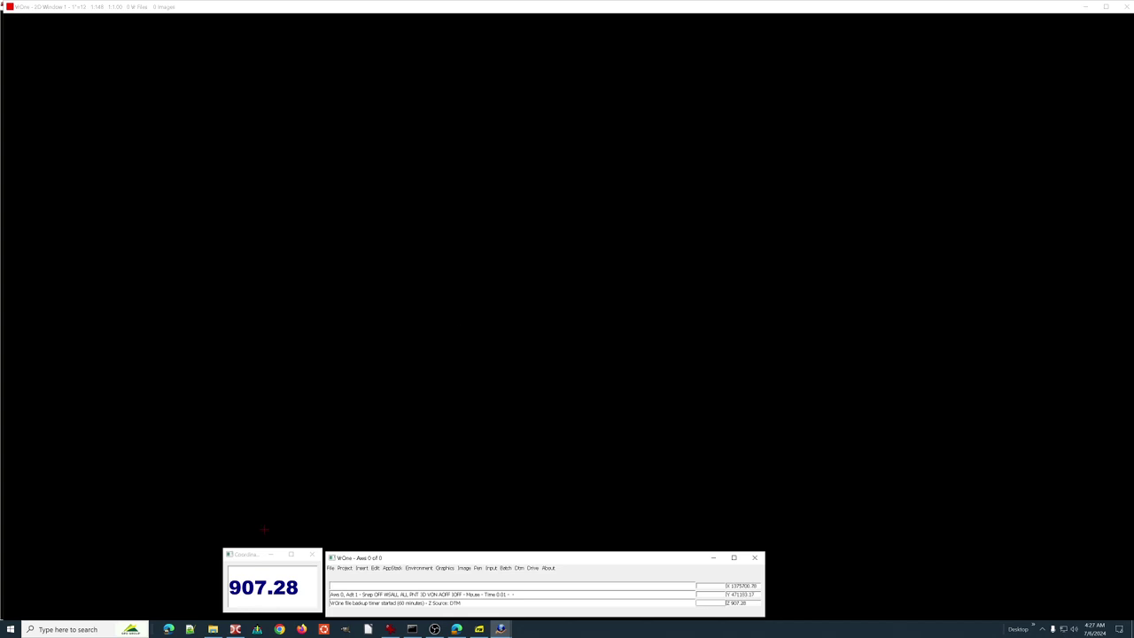
{"action": "left_click", "coordinate": [250, 559]}
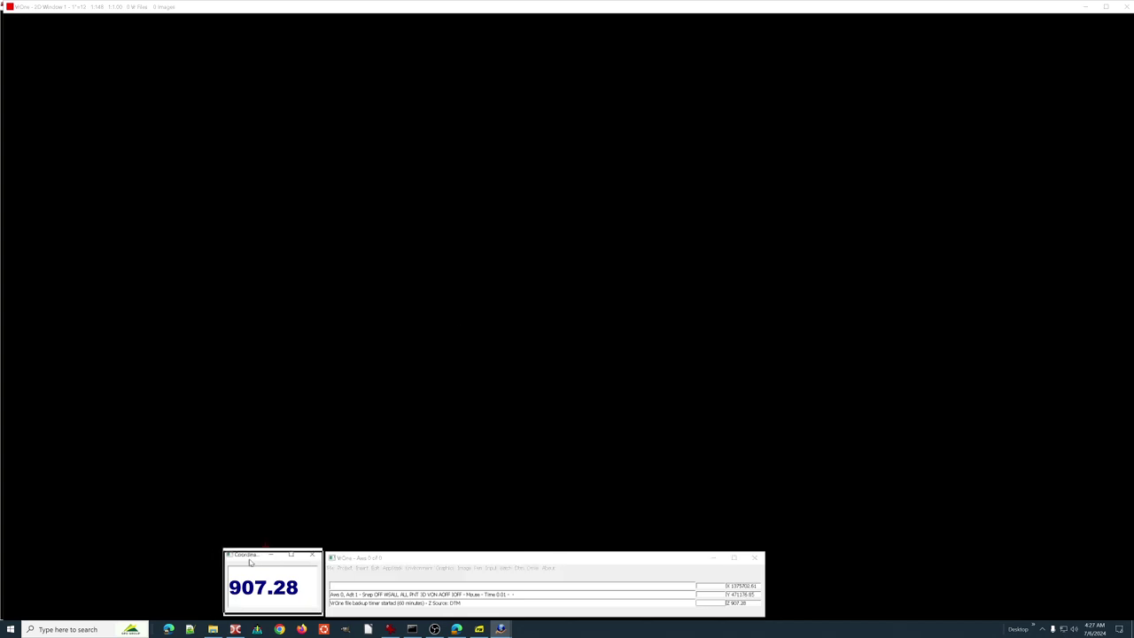
{"action": "left_click_drag", "start_coordinate": [250, 561], "coordinate": [251, 563]}
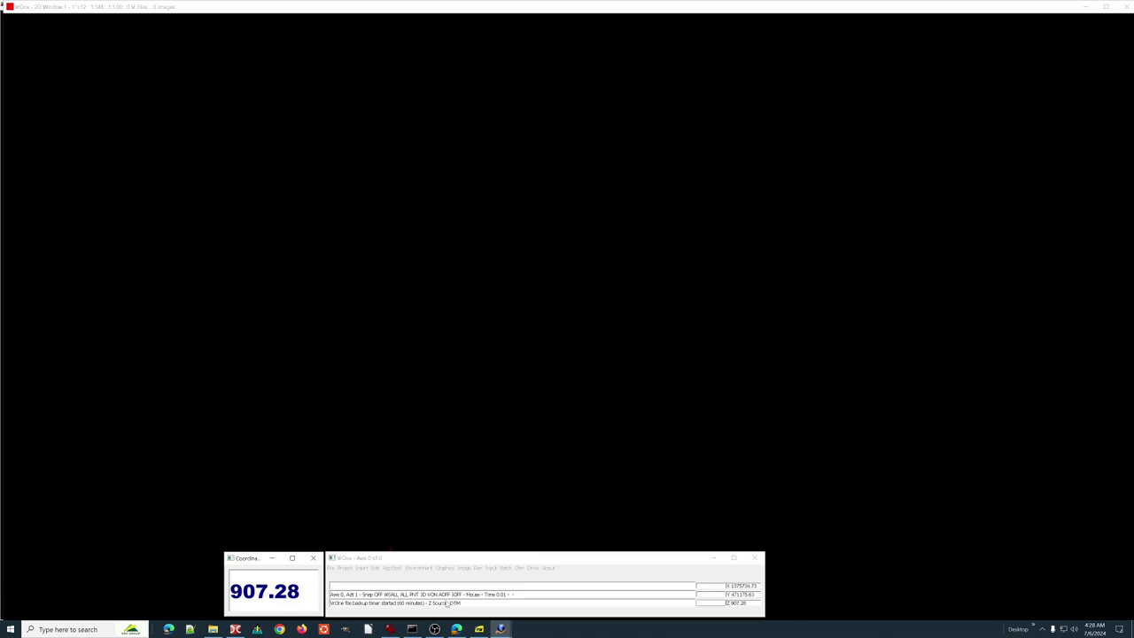
- Bring up the VrOne message console, move it clear of the graphics window's title bar, and return to the 2D window
{"action": "mouse_move", "coordinate": [503, 630]}
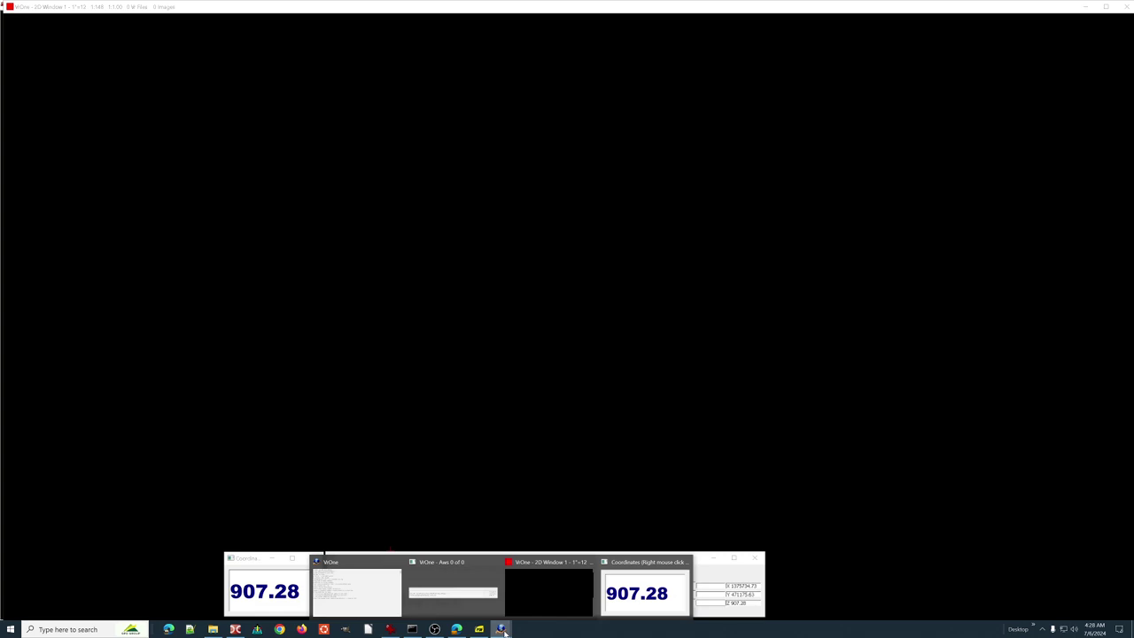
{"action": "left_click", "coordinate": [383, 603]}
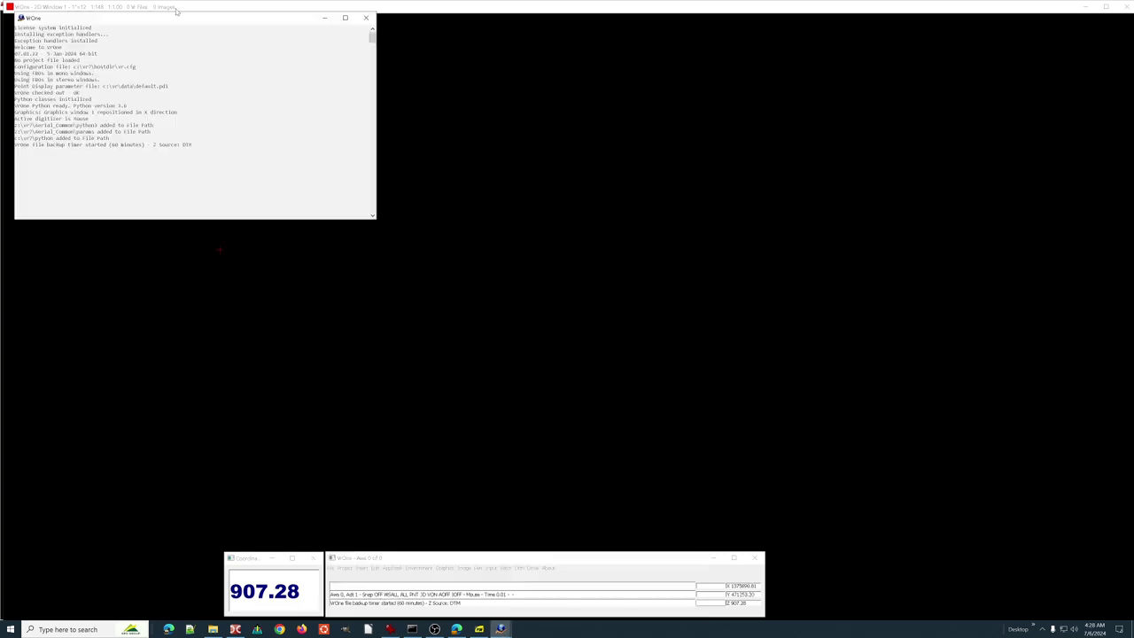
{"action": "left_click_drag", "start_coordinate": [179, 22], "coordinate": [203, 83]}
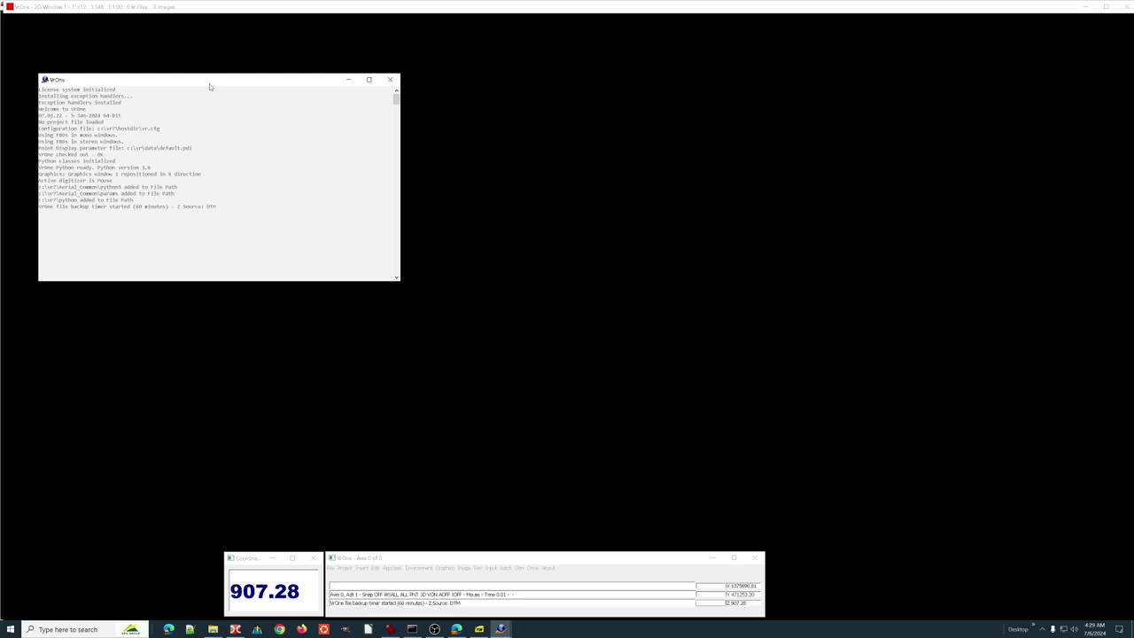
{"action": "left_click", "coordinate": [389, 10]}
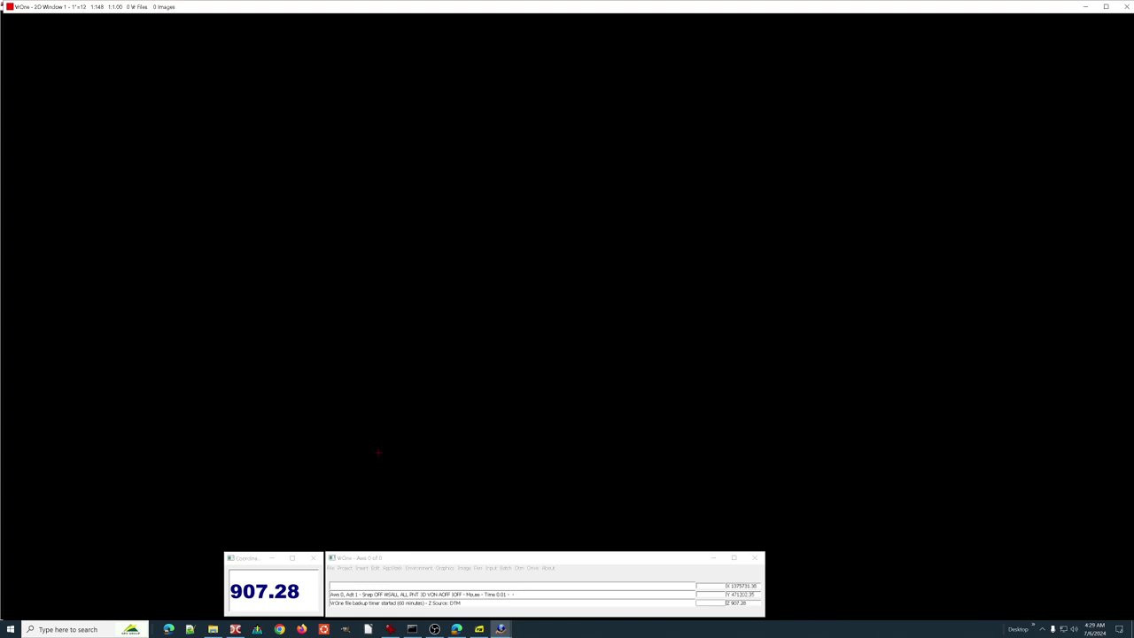
{"action": "left_click", "coordinate": [415, 559]}
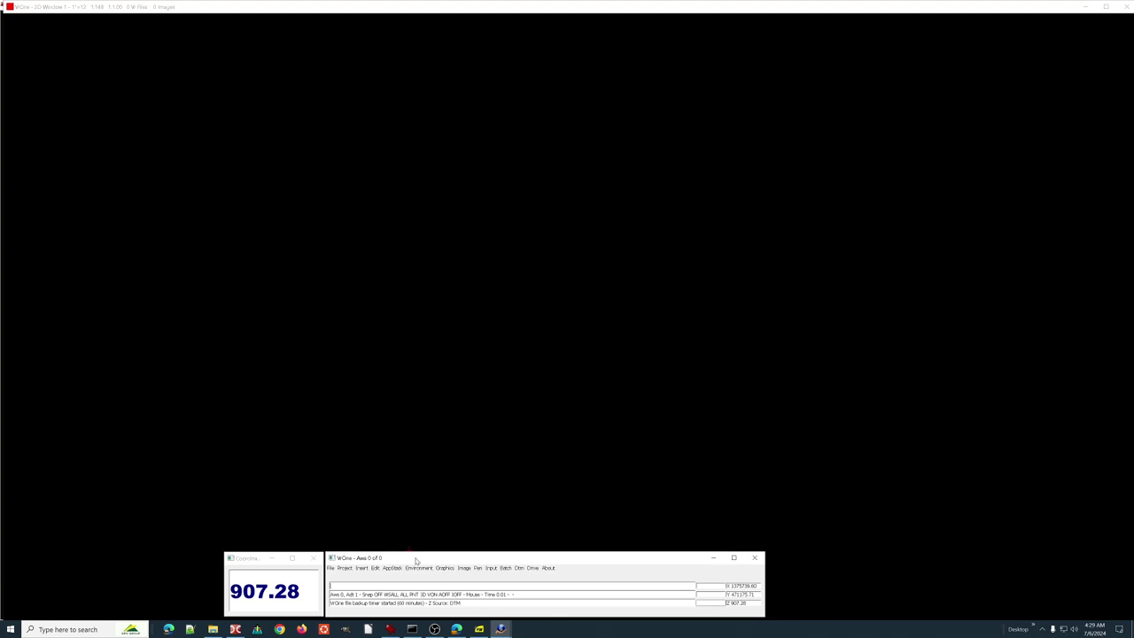
{"action": "left_click", "coordinate": [344, 568]}
{"action": "mouse_move", "coordinate": [362, 571]}
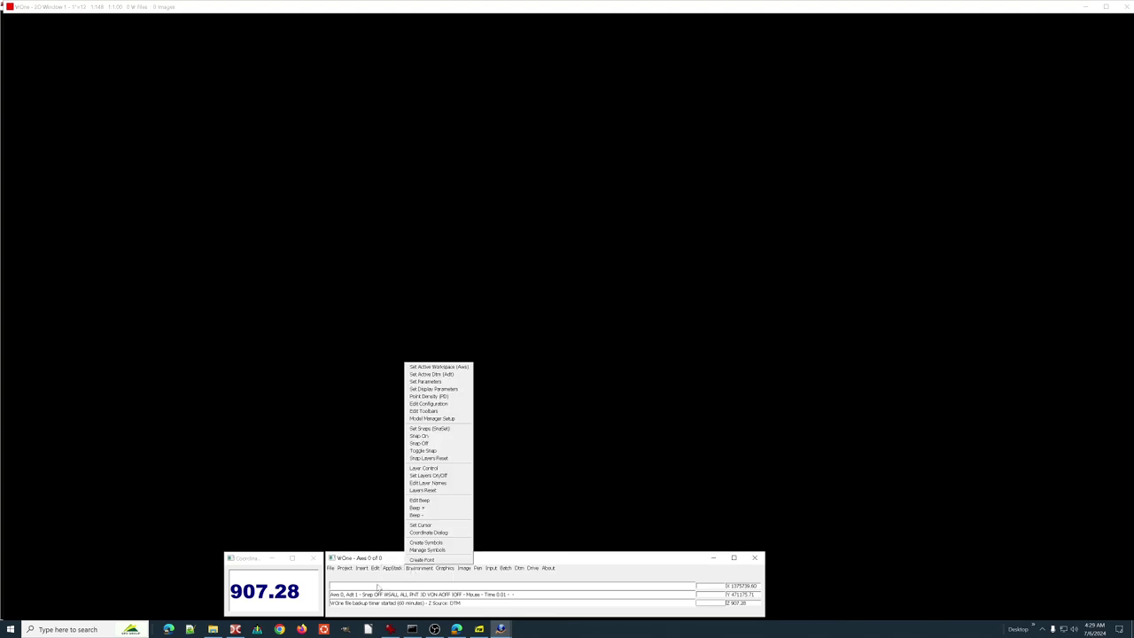
{"action": "left_click", "coordinate": [379, 587]}
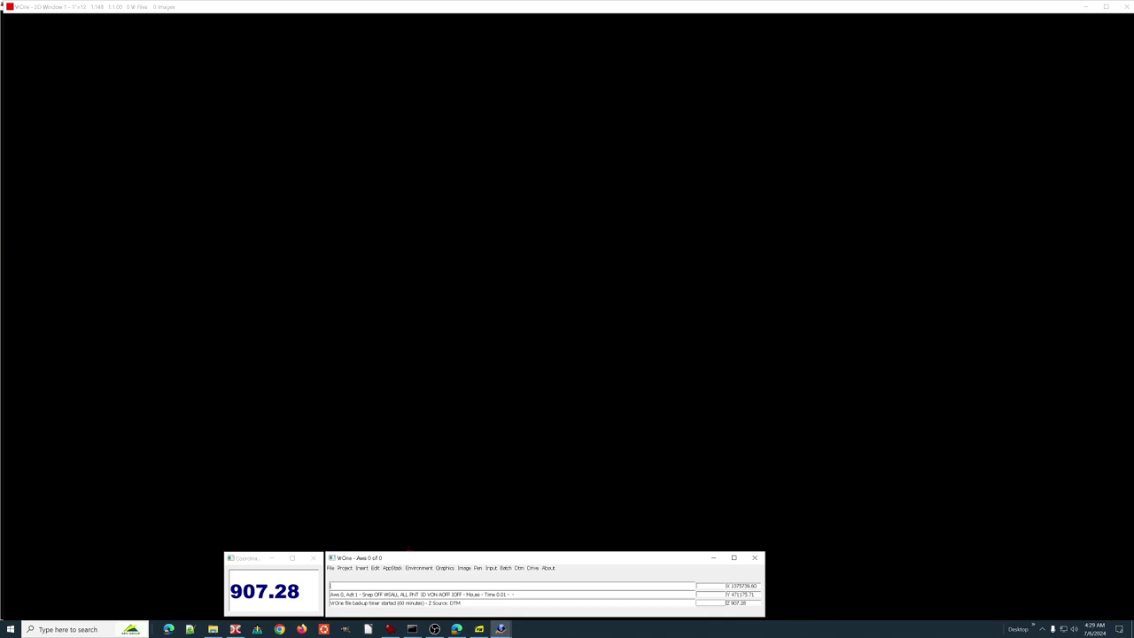
{"action": "left_click", "coordinate": [363, 568]}
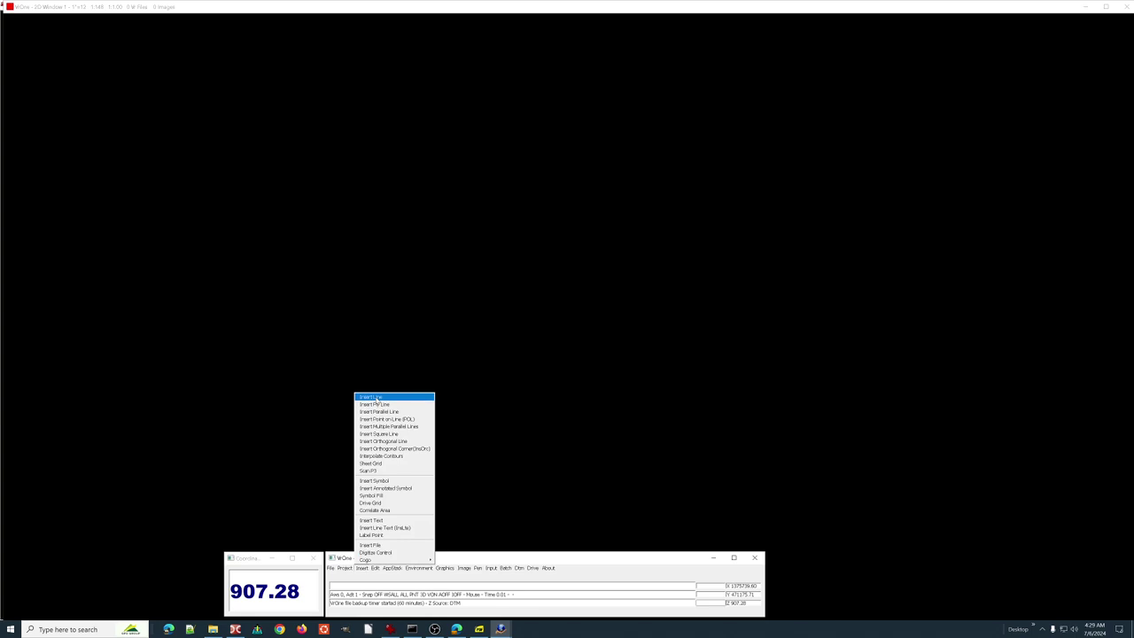
- Try the Insert Line command by entering inslin, acknowledge the open-workspace warning, and end the command
{"action": "left_click", "coordinate": [339, 585]}
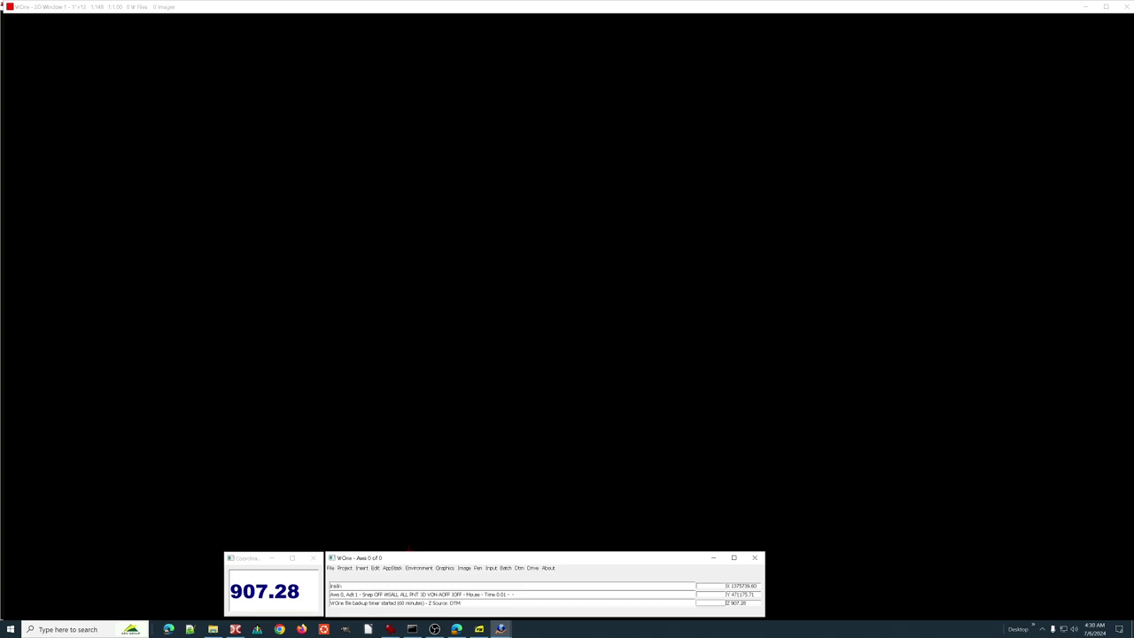
{"action": "key", "text": "Return"}
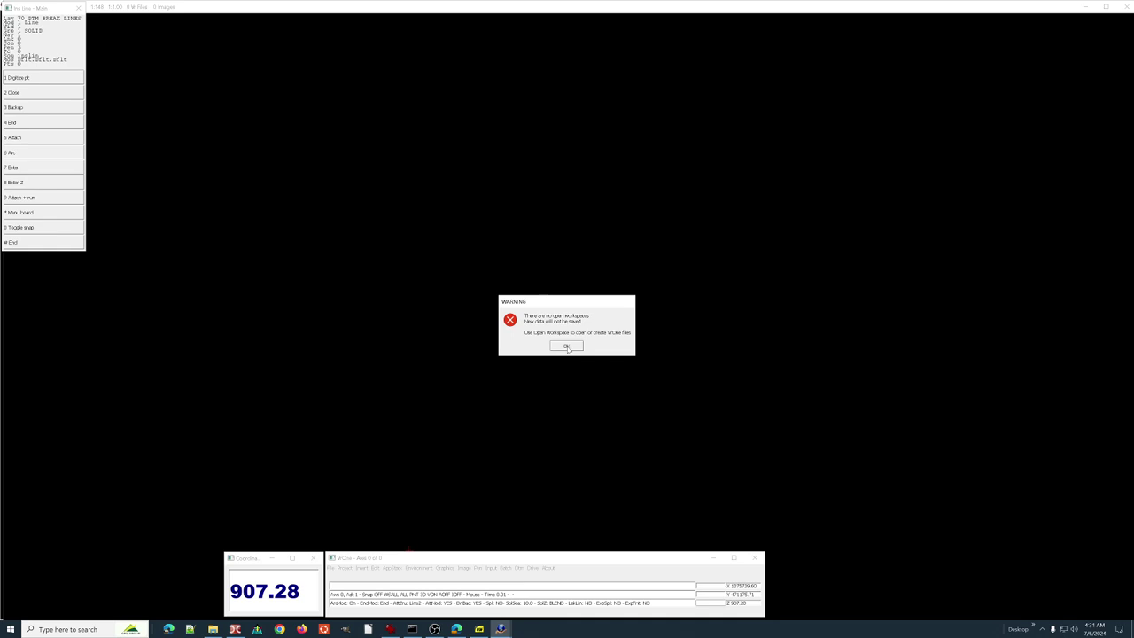
{"action": "left_click", "coordinate": [567, 346]}
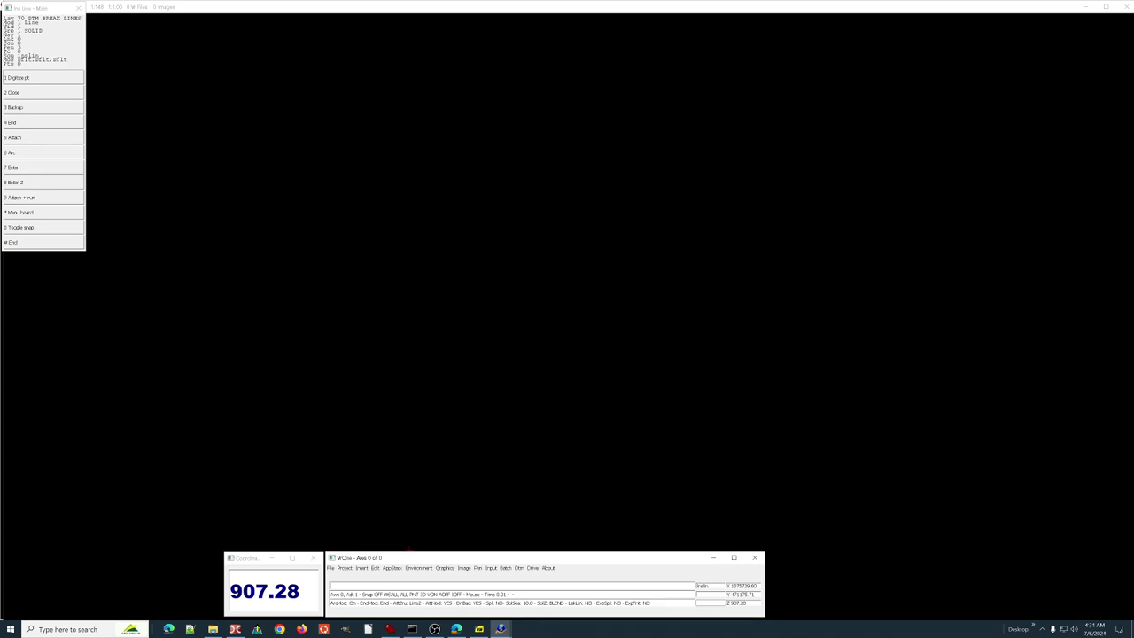
{"action": "left_click", "coordinate": [60, 247]}
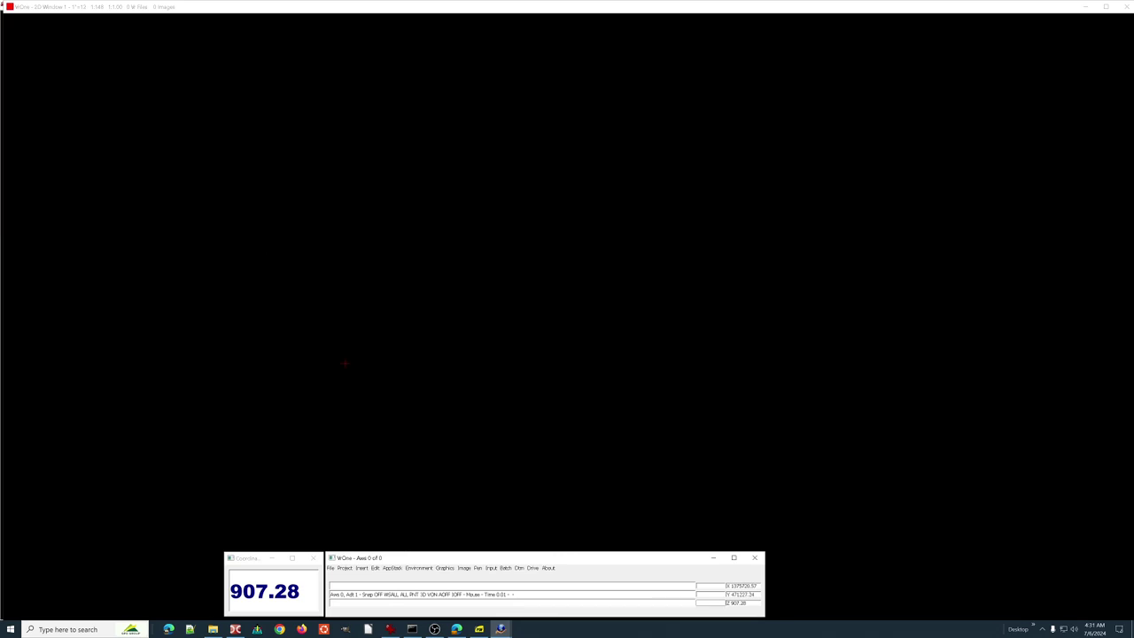
- Create a new VR file named new in the D:\jobs\Training folder
{"action": "left_click", "coordinate": [331, 567]}
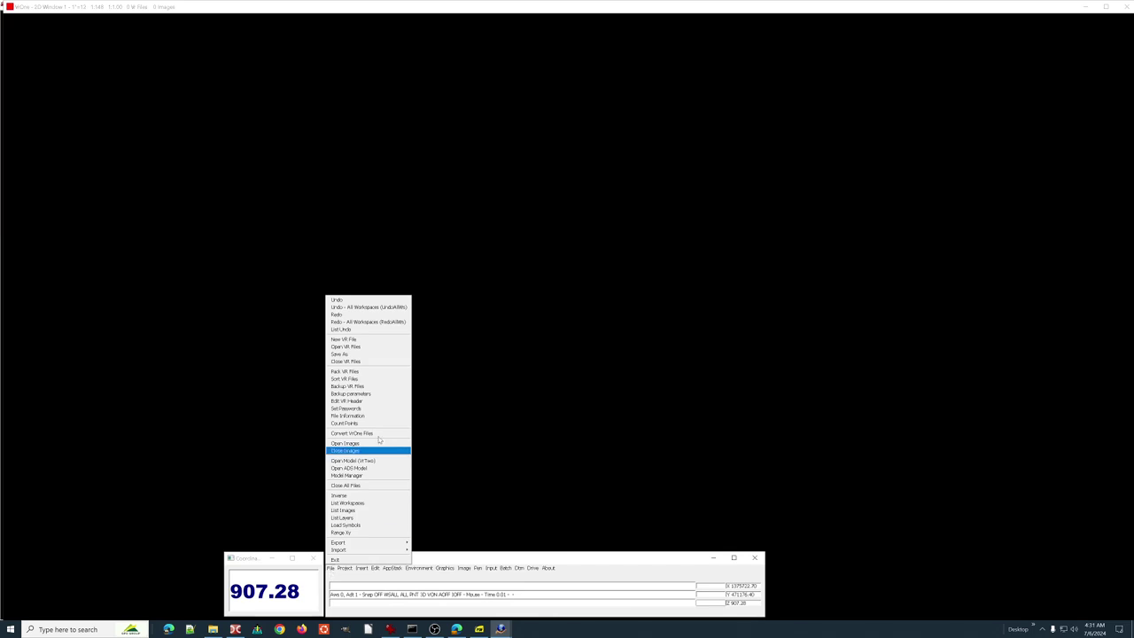
{"action": "left_click", "coordinate": [362, 341]}
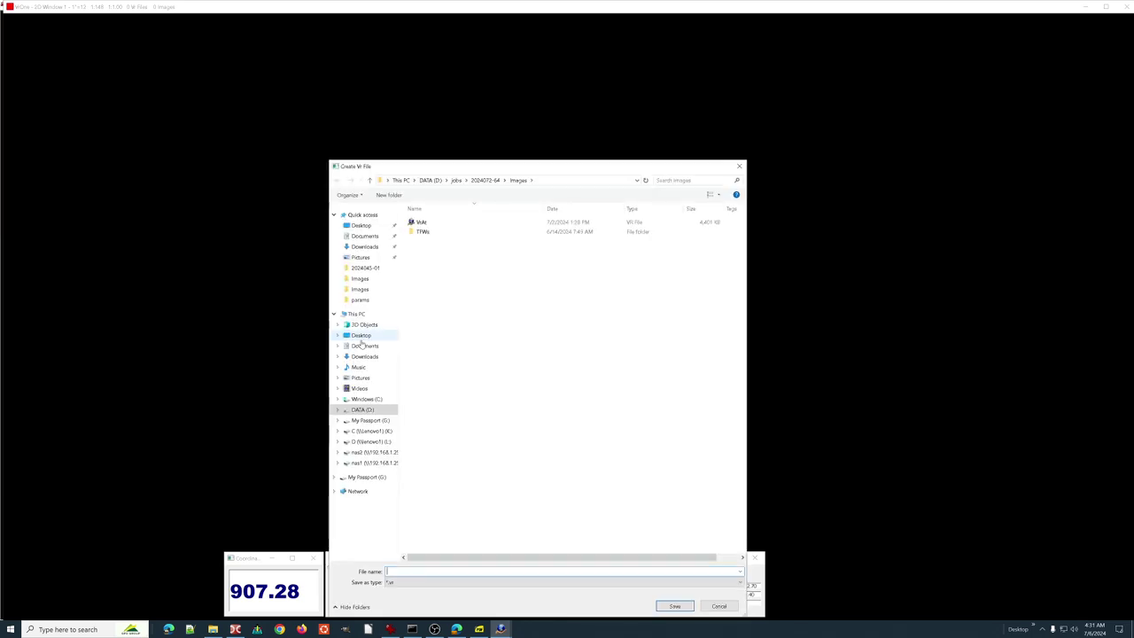
{"action": "type", "text": "d:\\jobs"}
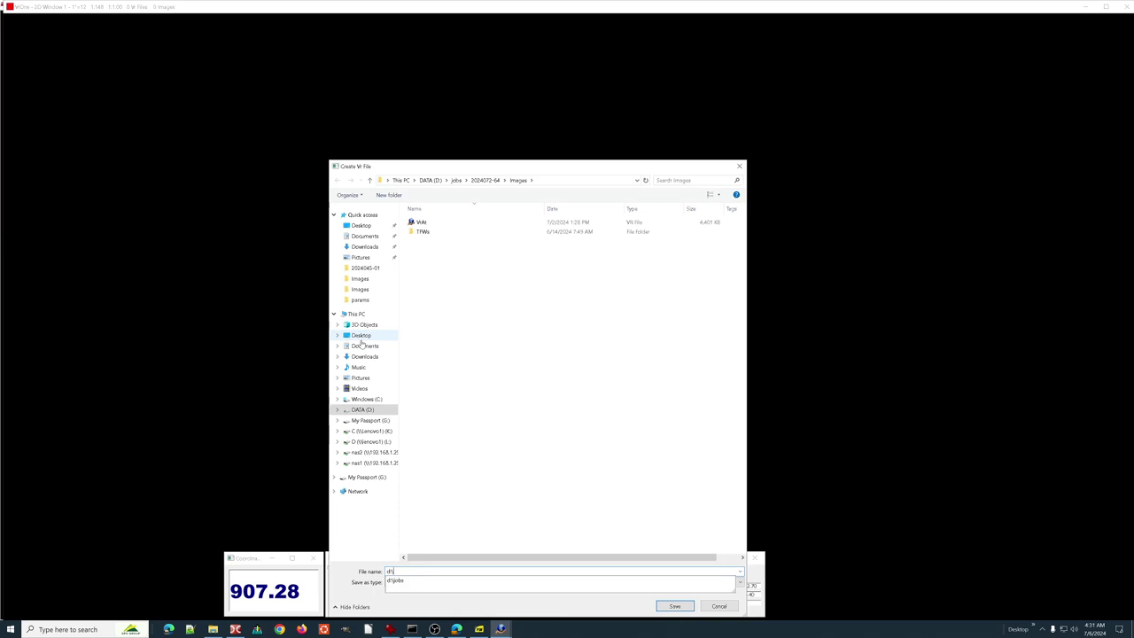
{"action": "type", "text": "\\tr"}
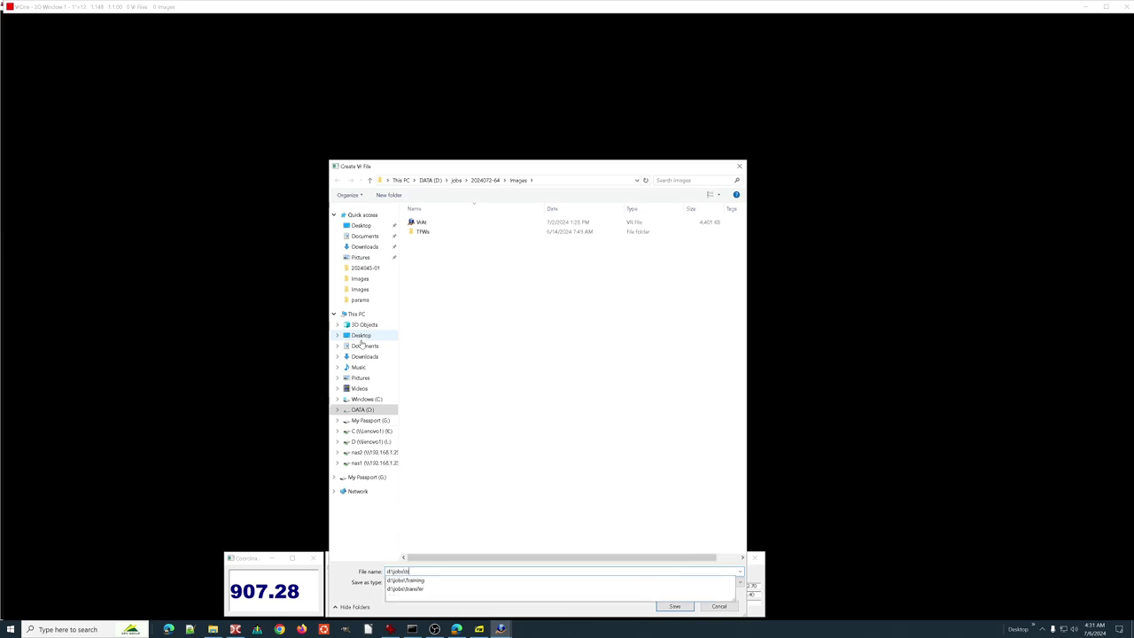
{"action": "key", "text": "Down"}
{"action": "key", "text": "Return"}
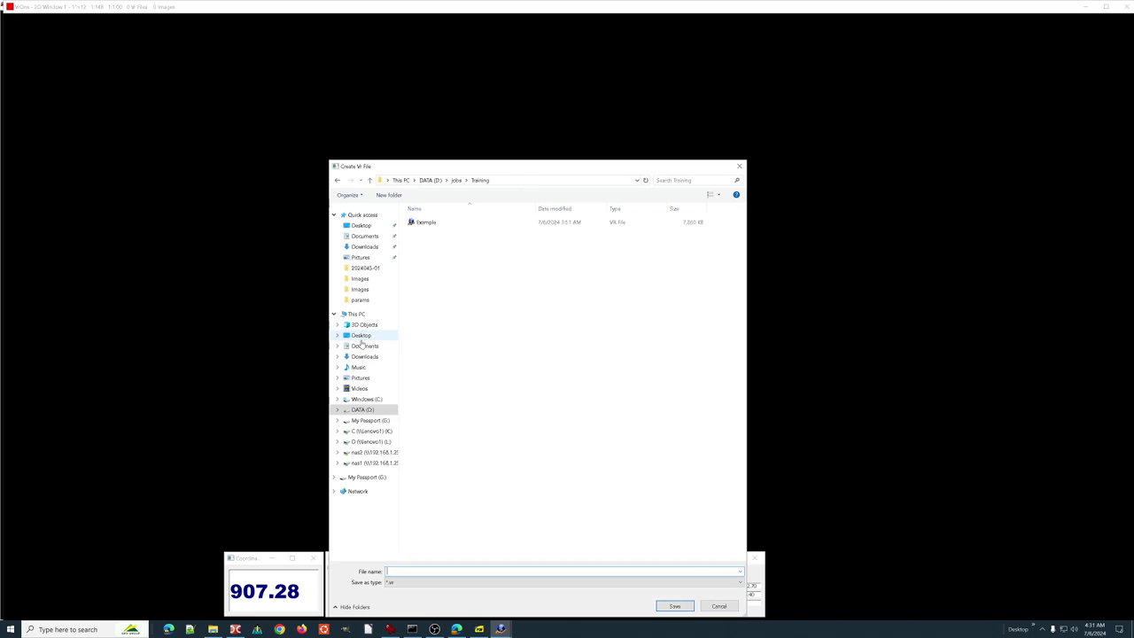
{"action": "type", "text": "new"}
{"action": "key", "text": "Return"}
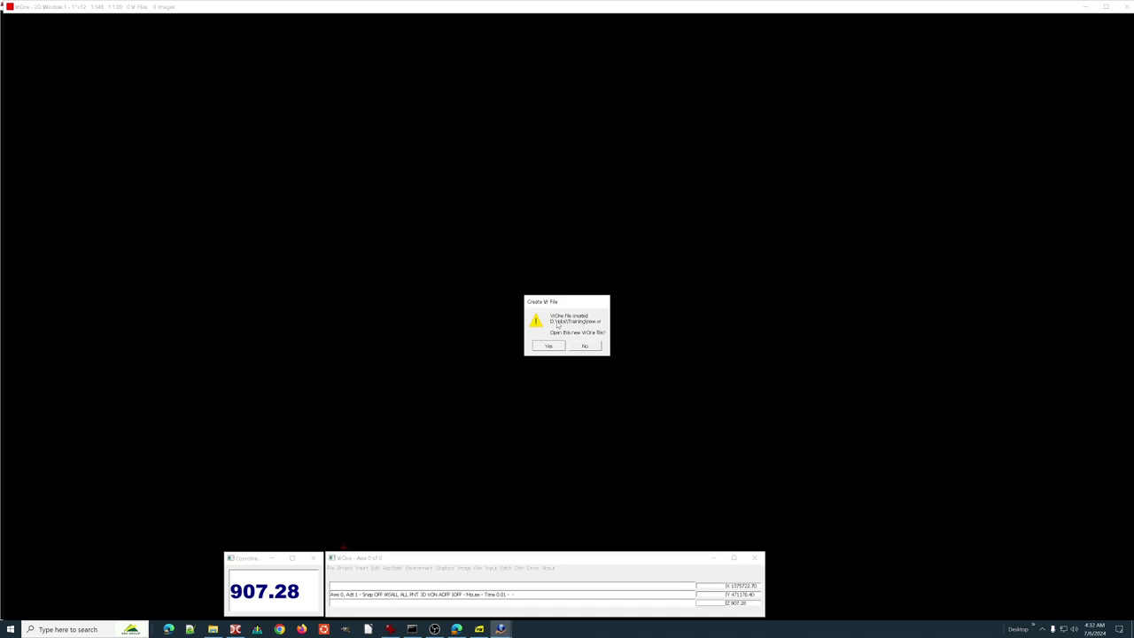
- Open the newly created VR file as a workspace and accept its header settings with a target scale of 1200
{"action": "left_click", "coordinate": [548, 347]}
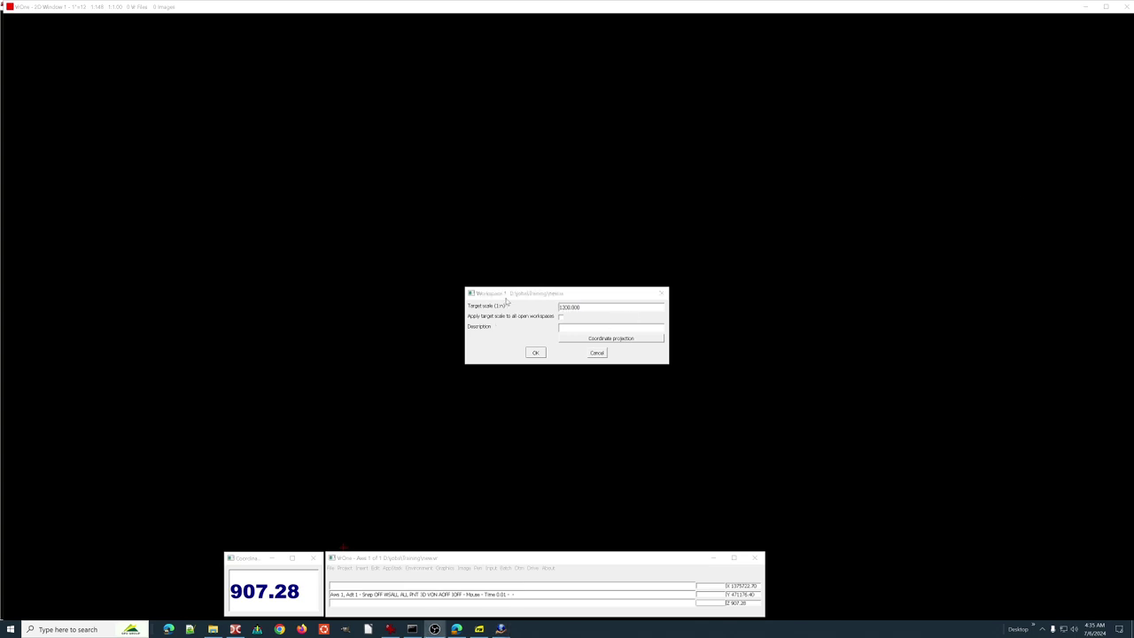
{"action": "left_click", "coordinate": [535, 352]}
{"action": "left_click", "coordinate": [535, 353]}
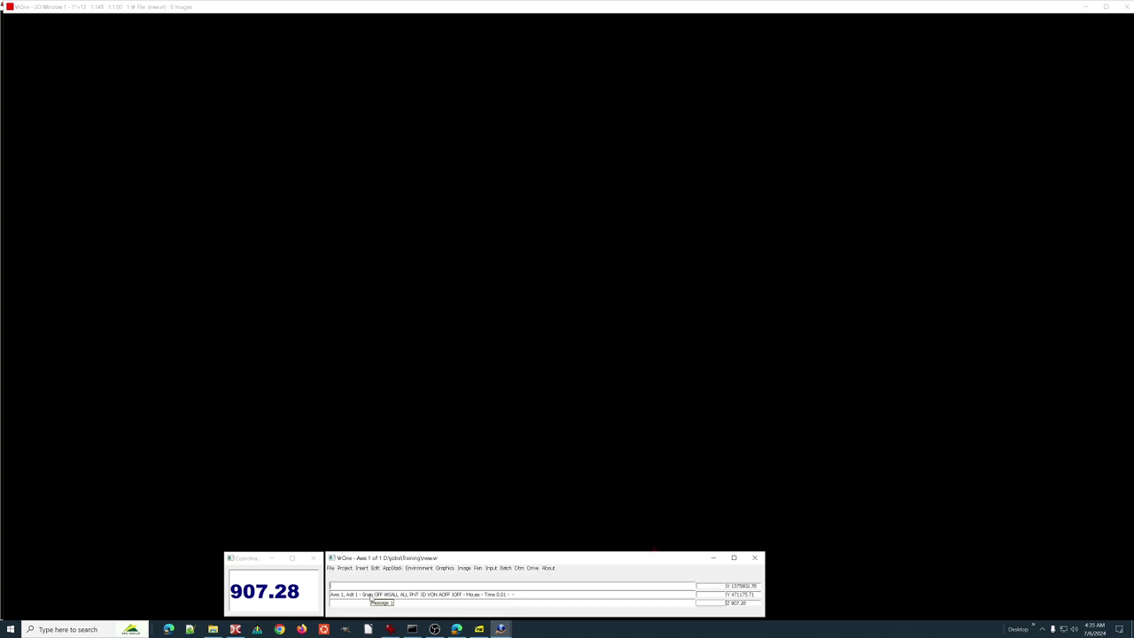
{"action": "left_click", "coordinate": [463, 568]}
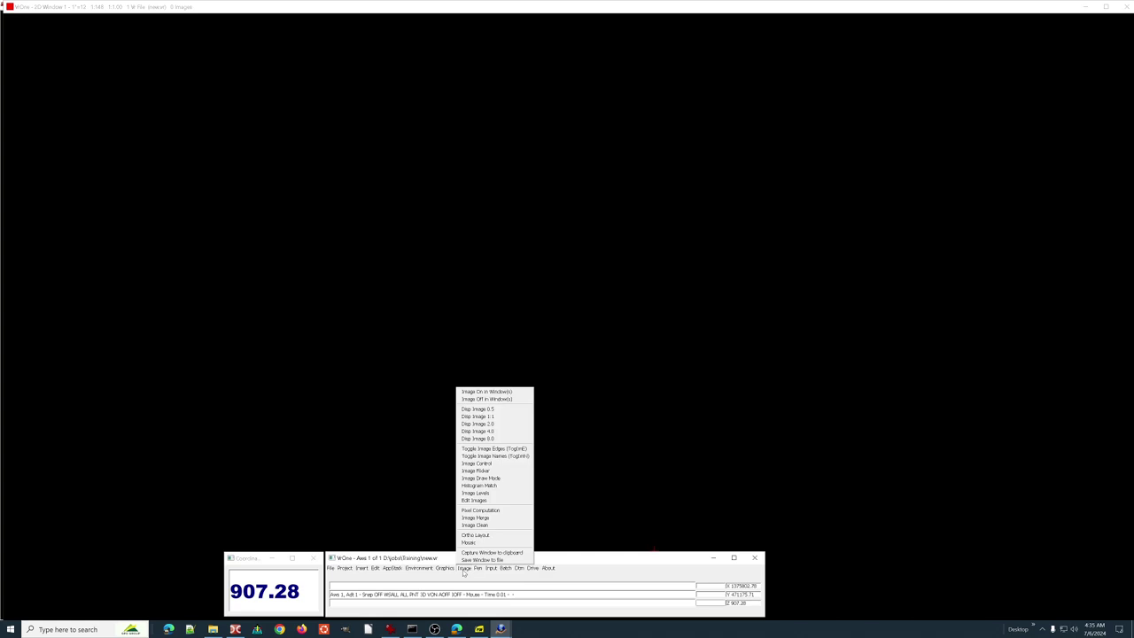
{"action": "mouse_move", "coordinate": [507, 569]}
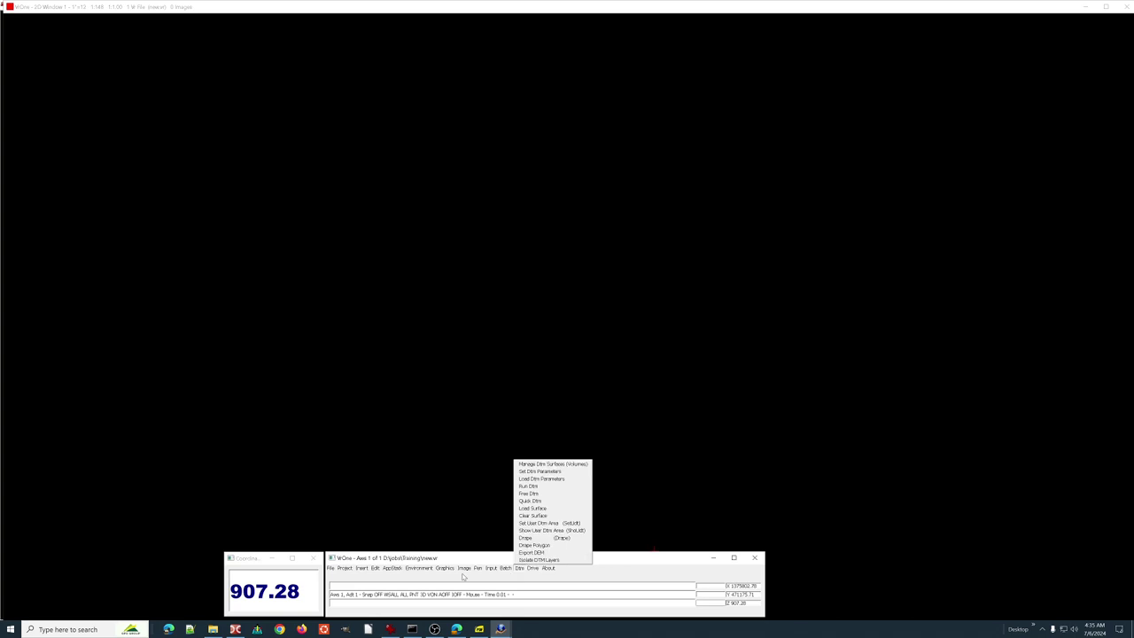
{"action": "mouse_move", "coordinate": [375, 570]}
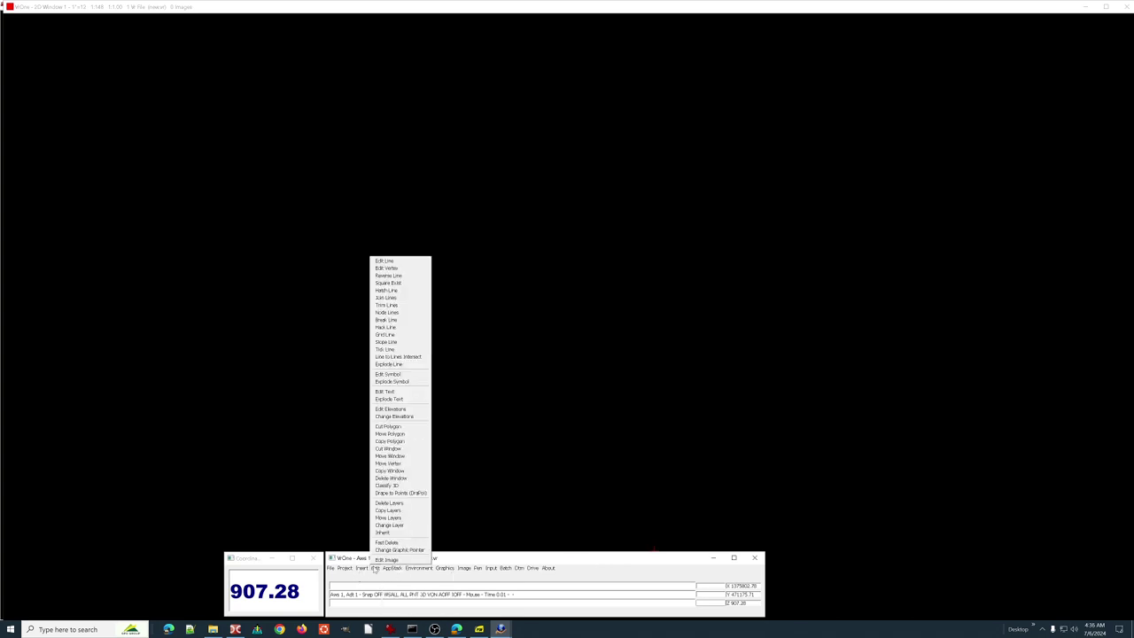
{"action": "mouse_move", "coordinate": [417, 571]}
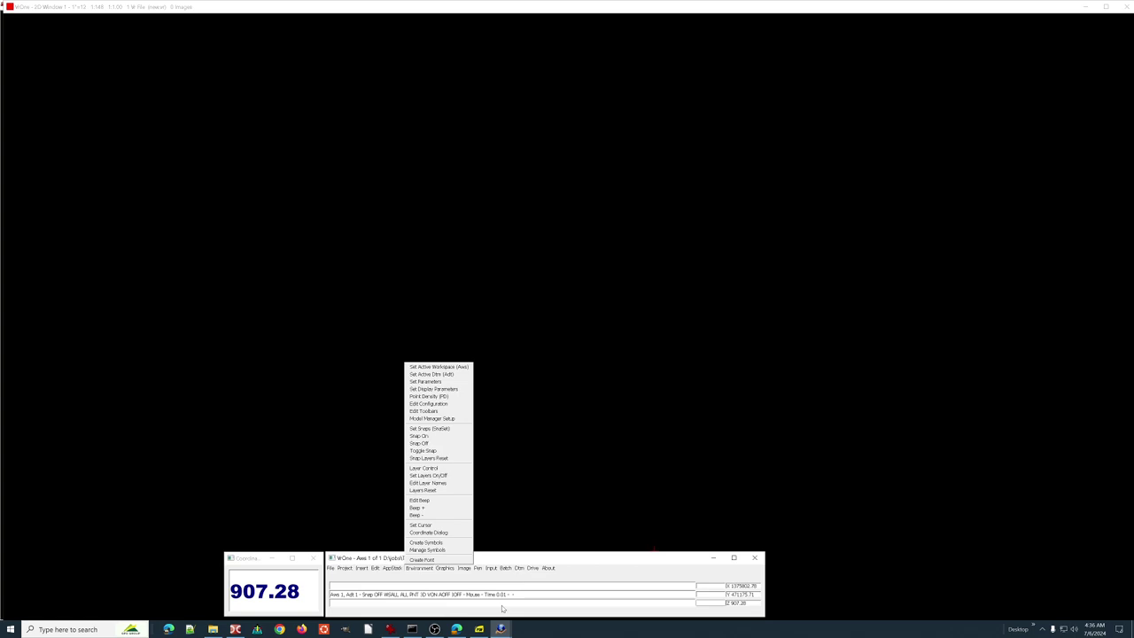
{"action": "left_click", "coordinate": [501, 608]}
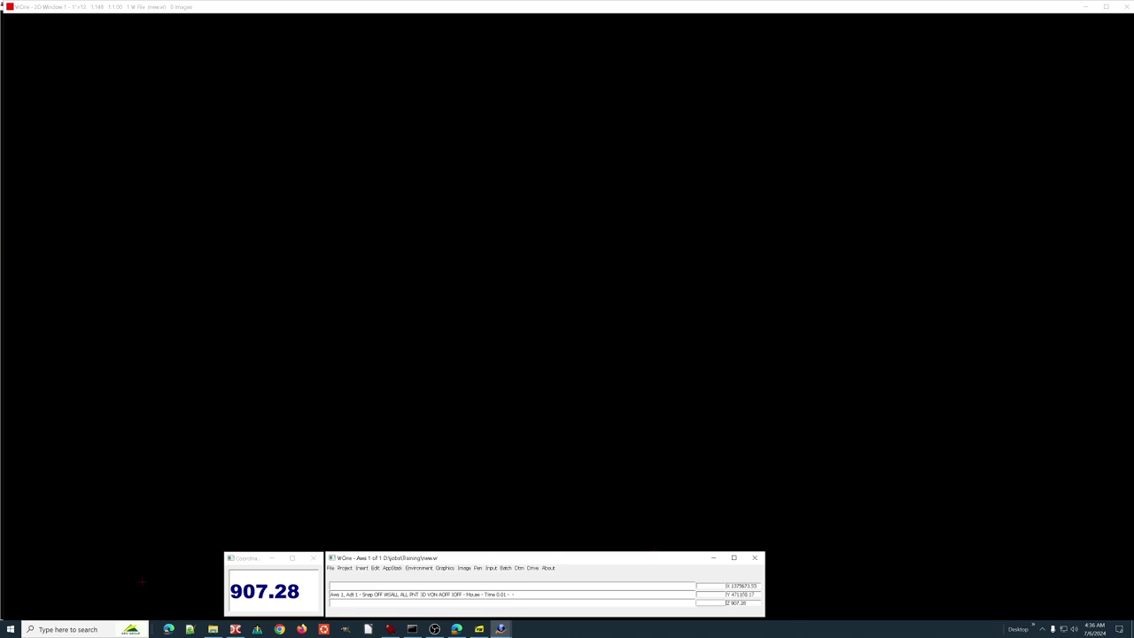
- Close the coordinate window, reopen it with the coodia command, and close it again
{"action": "left_click", "coordinate": [313, 557]}
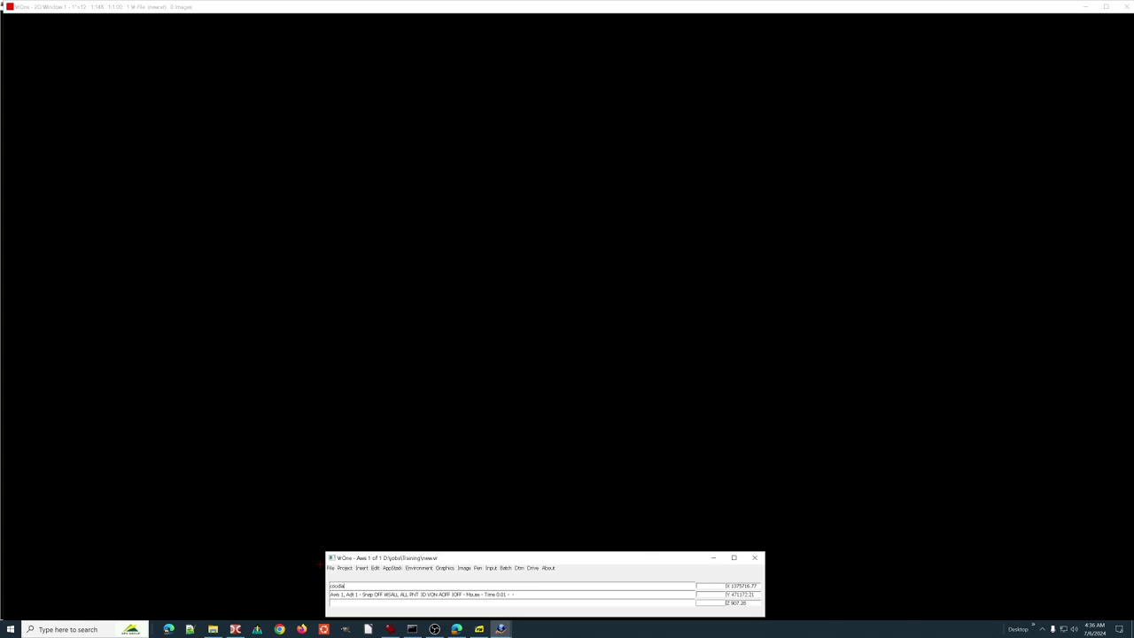
{"action": "key", "text": "Return"}
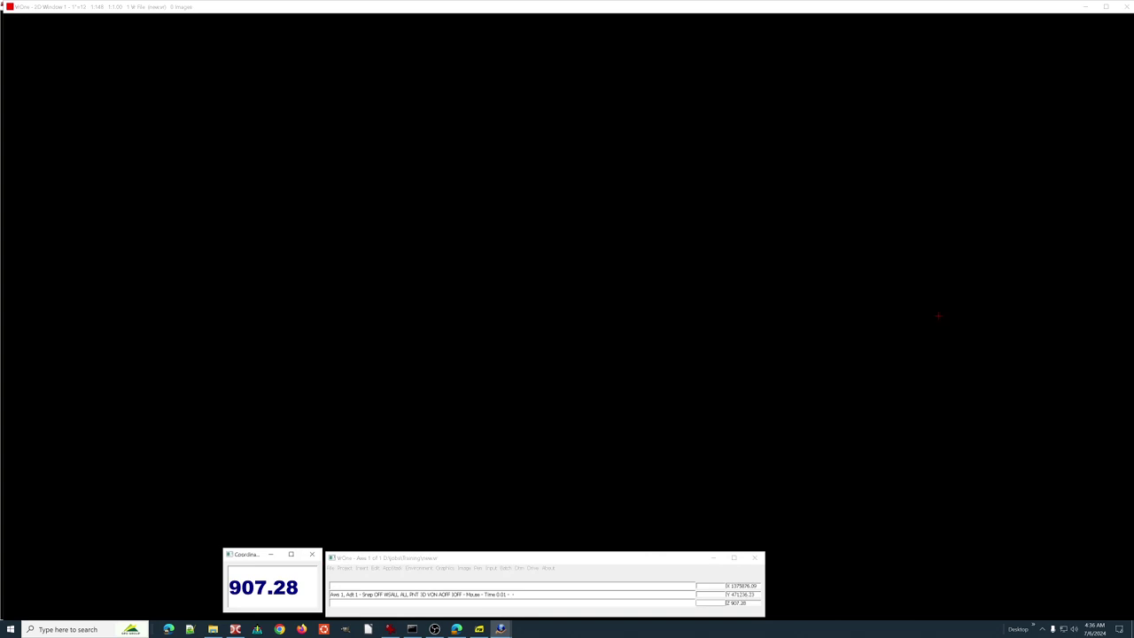
{"action": "left_click", "coordinate": [311, 555]}
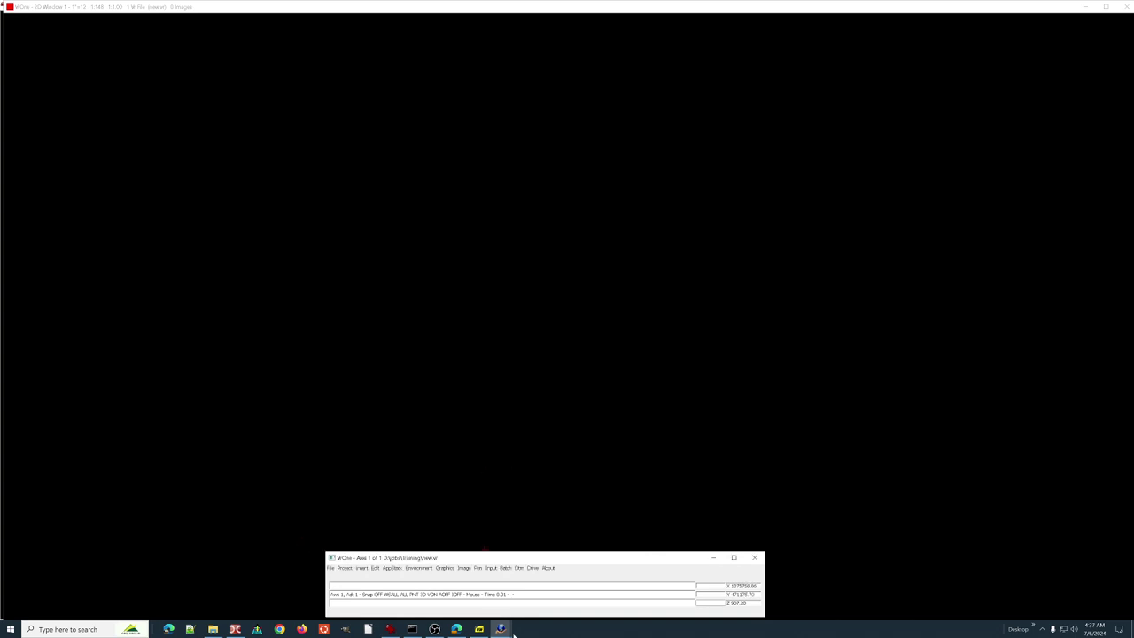
- Bring up the message console to review the logged messages, and return to the 2D graphics window
{"action": "mouse_move", "coordinate": [501, 629]}
{"action": "left_click", "coordinate": [431, 603]}
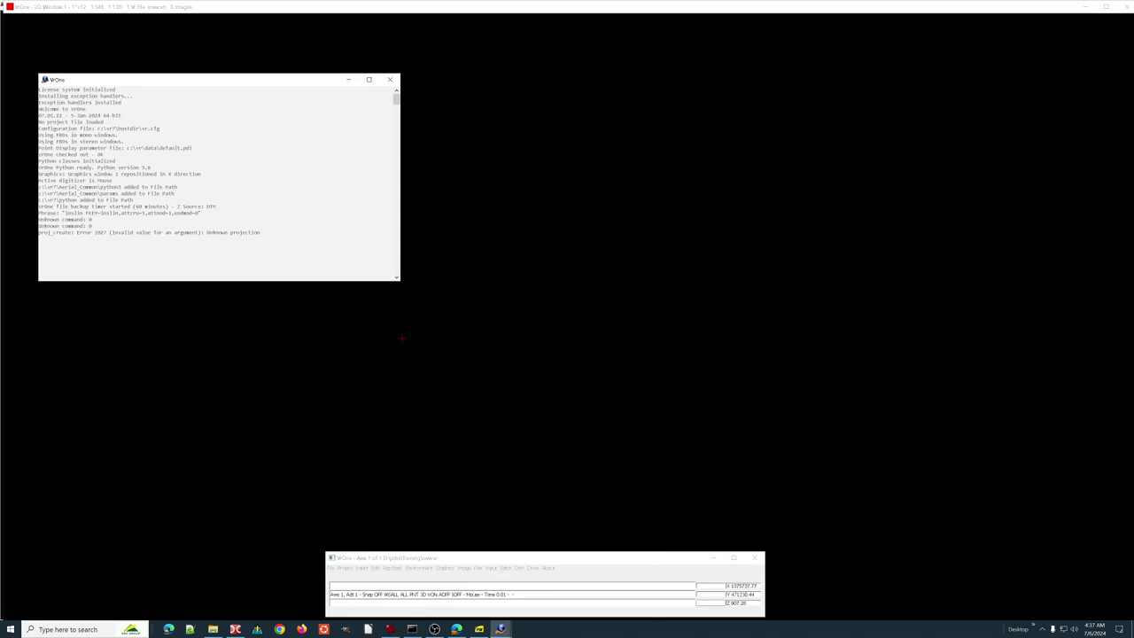
{"action": "left_click", "coordinate": [478, 560]}
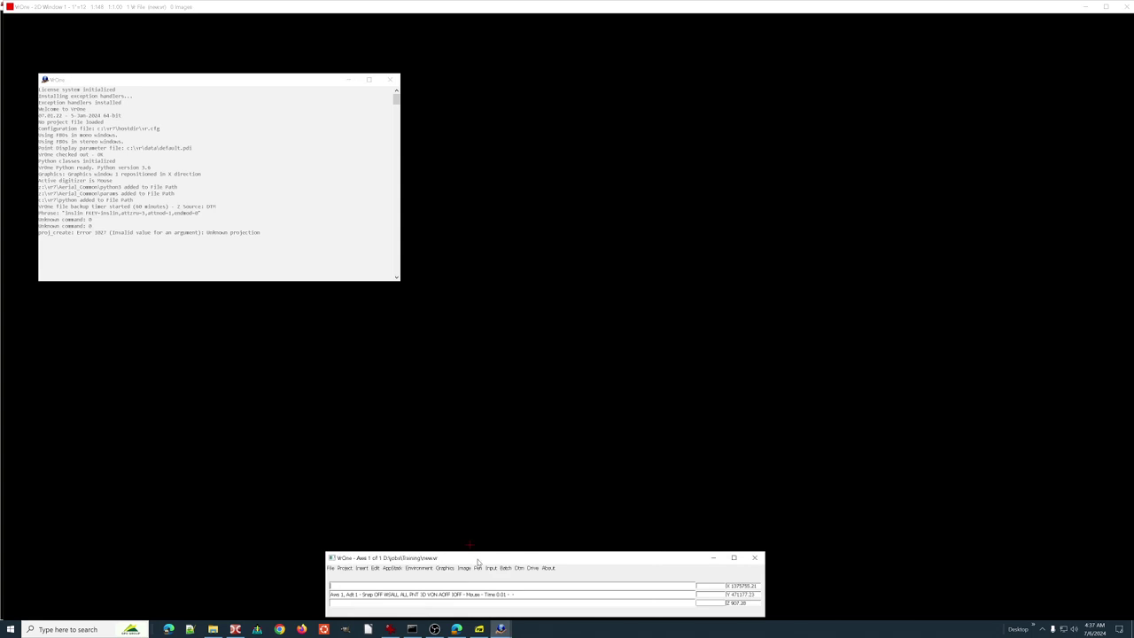
{"action": "left_click", "coordinate": [475, 193]}
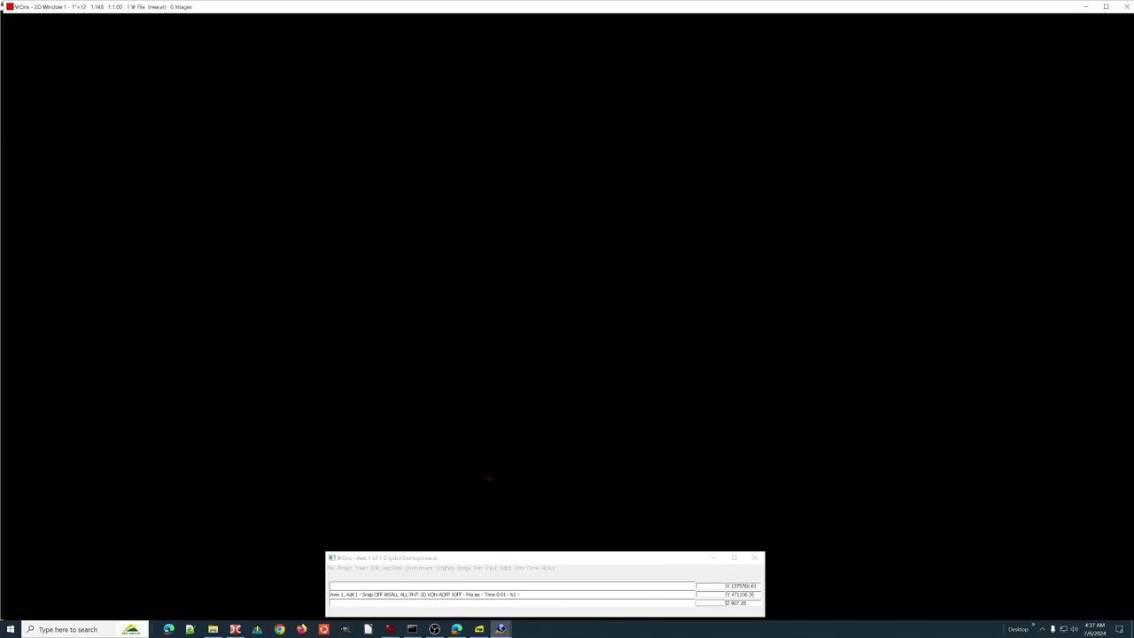
- Close the open new.vr file so that no VR files remain loaded
{"action": "left_click", "coordinate": [523, 560]}
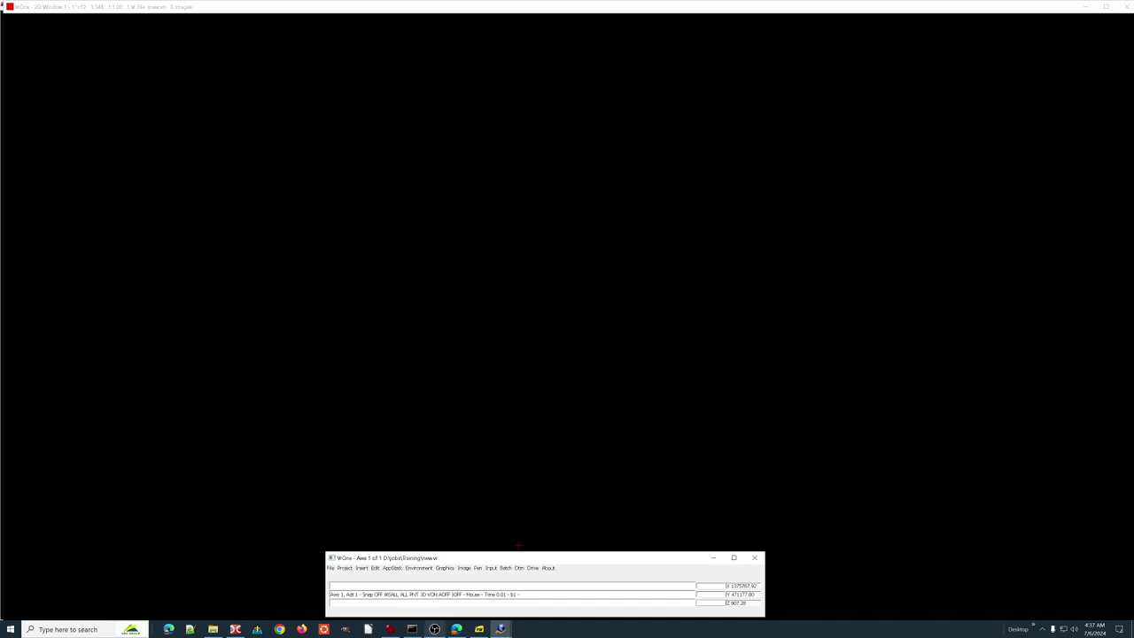
{"action": "left_click", "coordinate": [331, 568]}
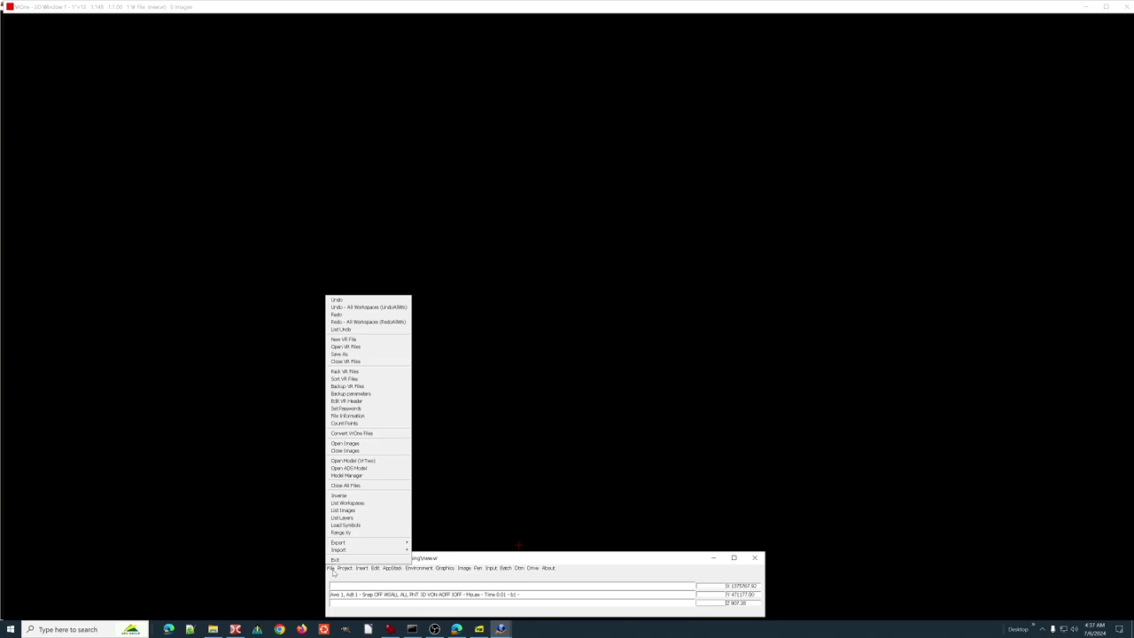
{"action": "left_click", "coordinate": [363, 362]}
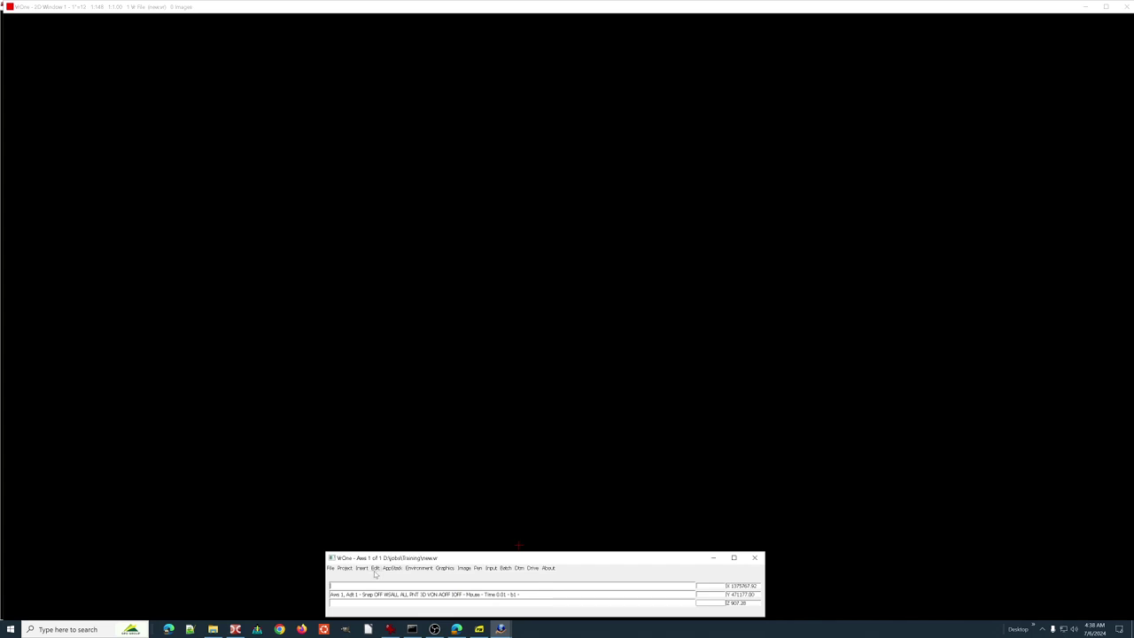
{"action": "left_click", "coordinate": [330, 568]}
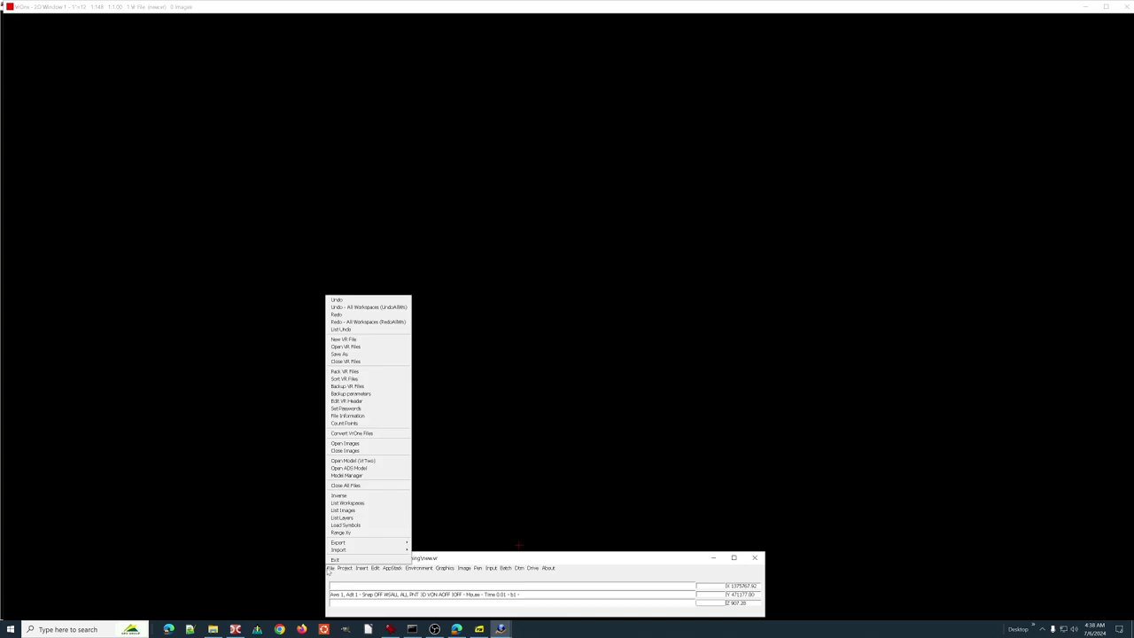
{"action": "left_click", "coordinate": [346, 361]}
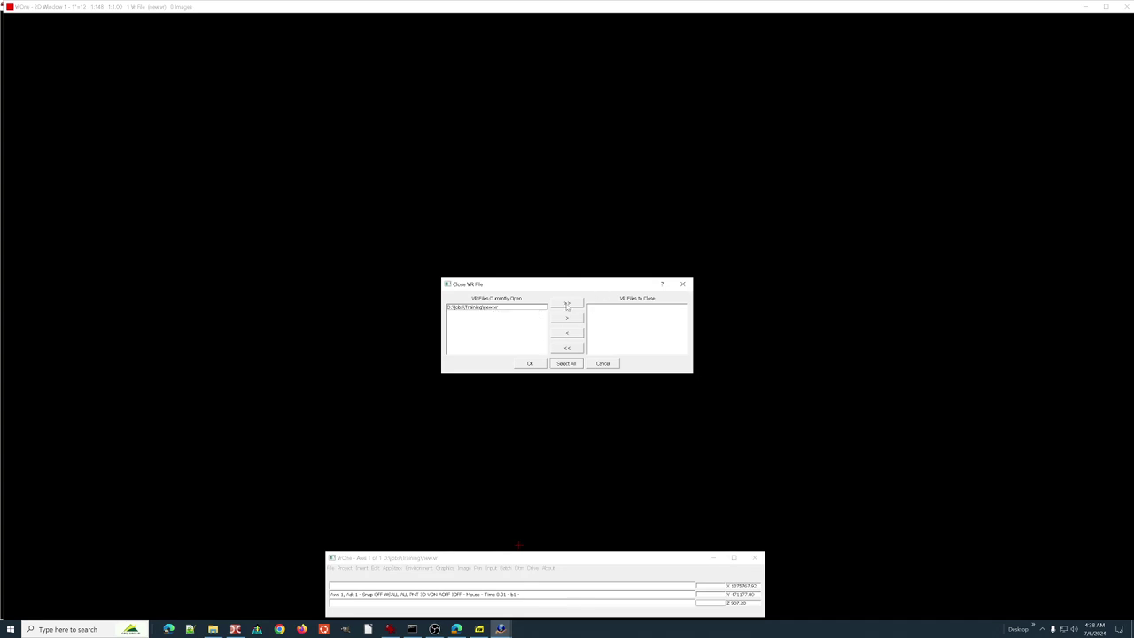
{"action": "left_click", "coordinate": [567, 305]}
{"action": "left_click", "coordinate": [530, 364]}
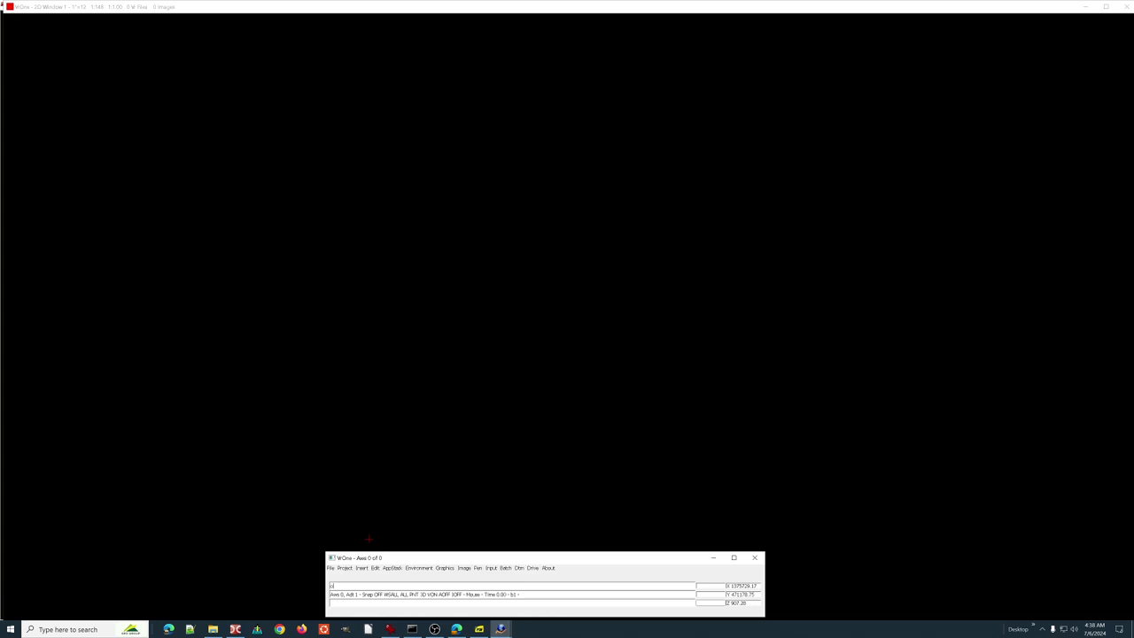
- Open the Example VR file from D:\jobs\Training as the first workspace and the new VR file as the second
{"action": "key", "text": "Return"}
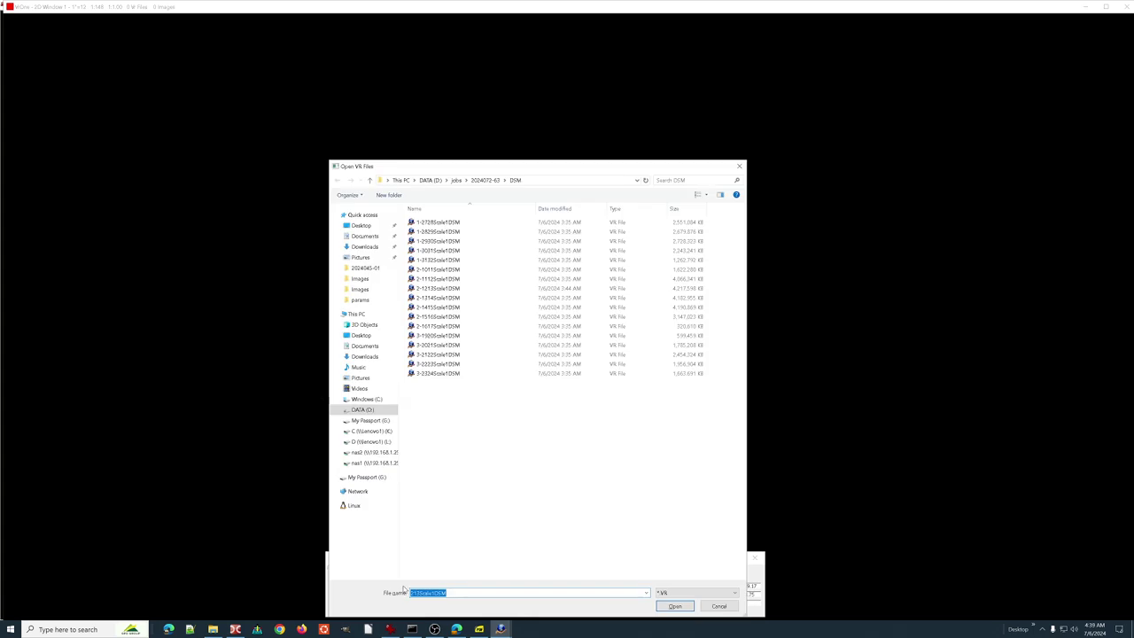
{"action": "type", "text": "d:\\"}
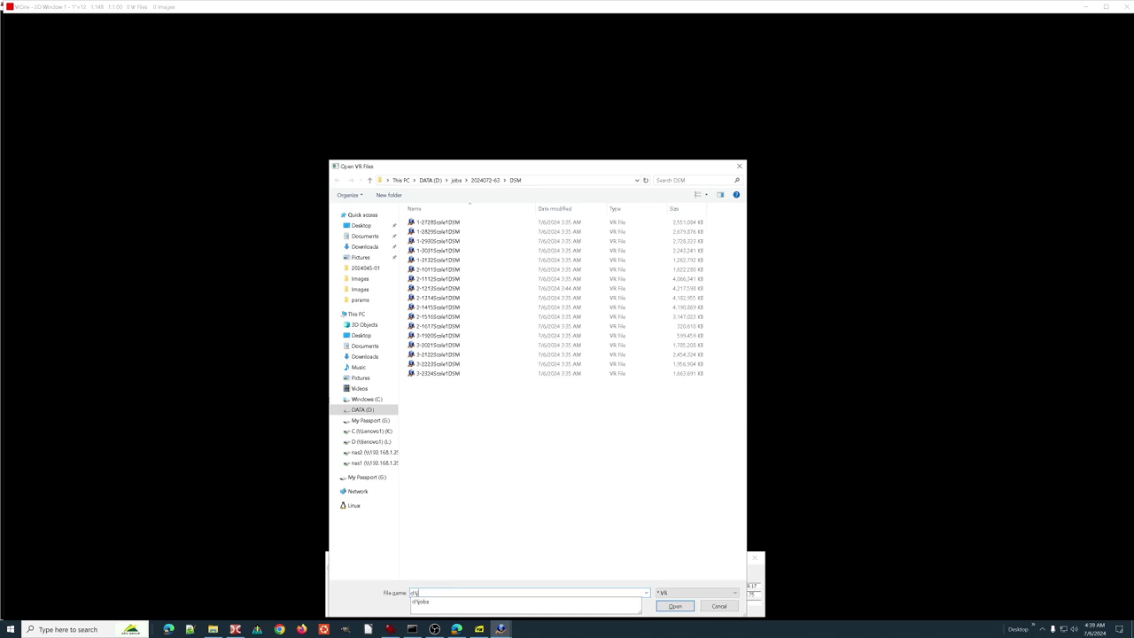
{"action": "type", "text": "jobs\\t"}
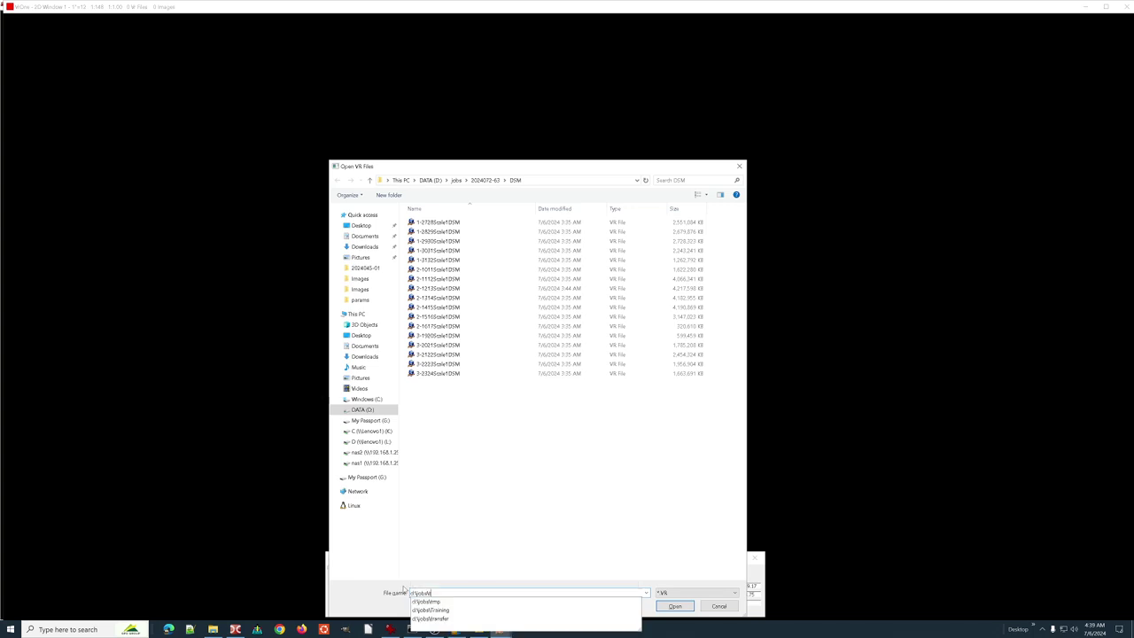
{"action": "key", "text": "Down"}
{"action": "key", "text": "Down"}
{"action": "key", "text": "Return"}
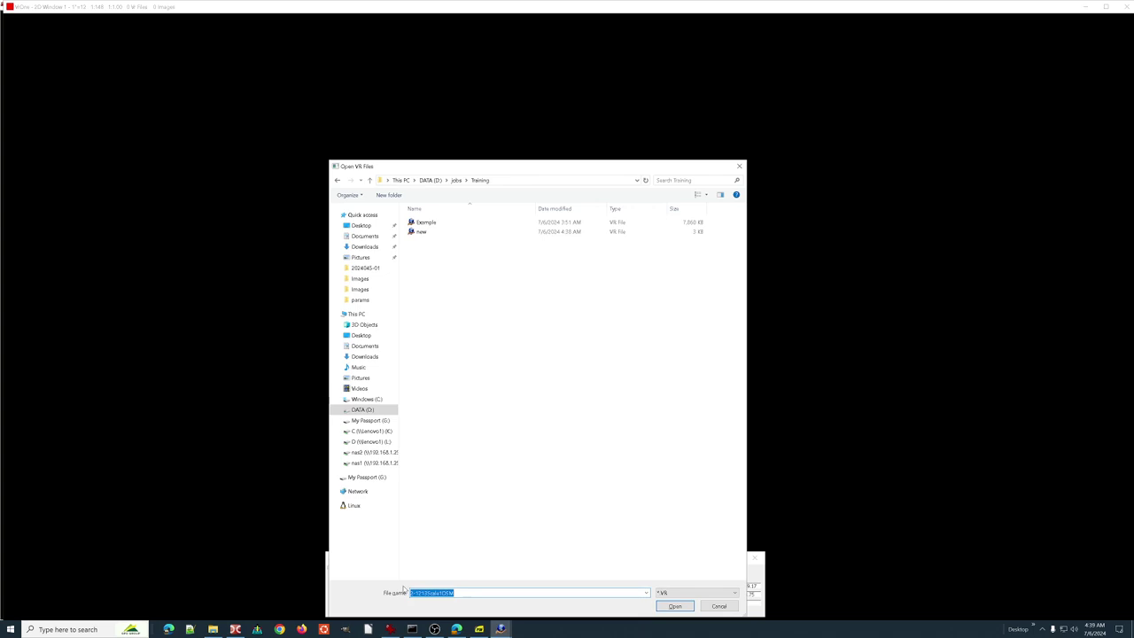
{"action": "double_click", "coordinate": [425, 223]}
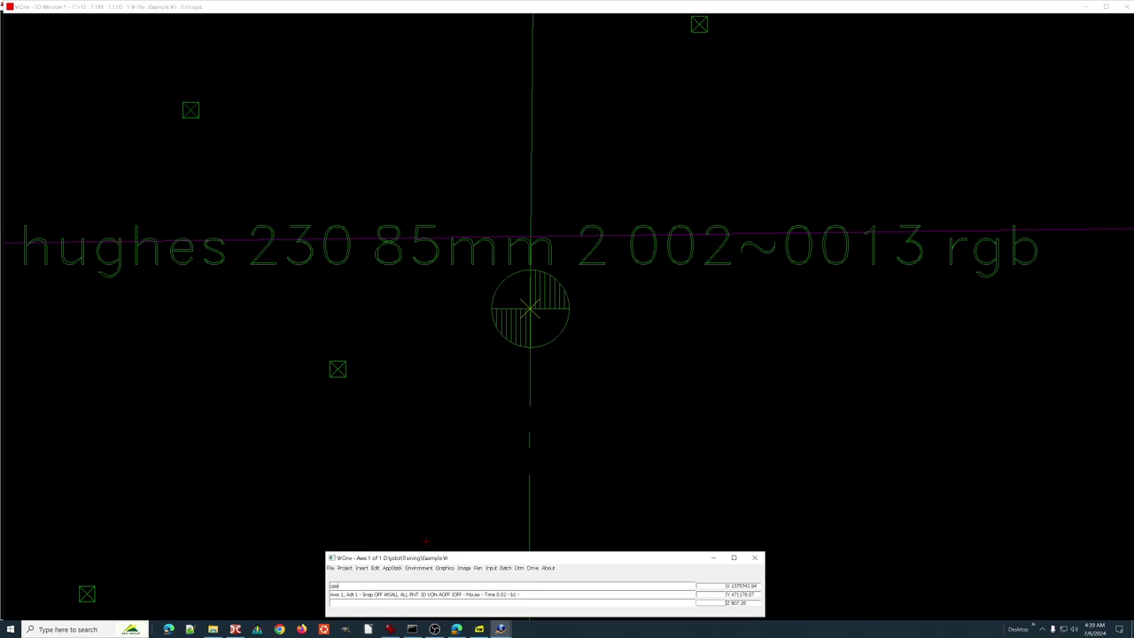
{"action": "key", "text": "Return"}
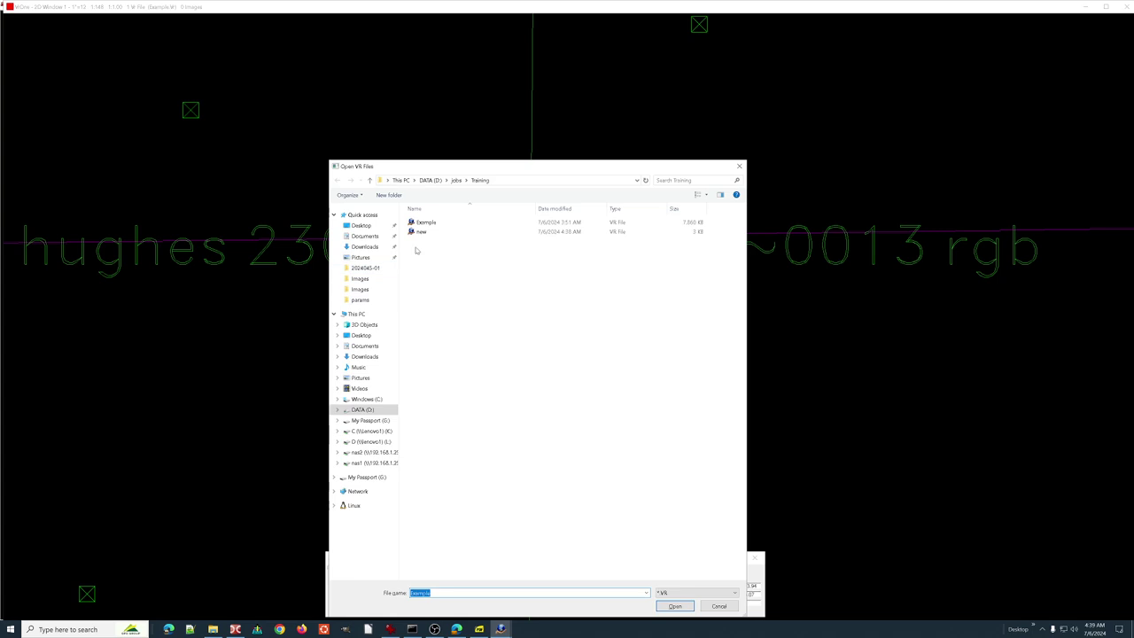
{"action": "key", "text": "Return"}
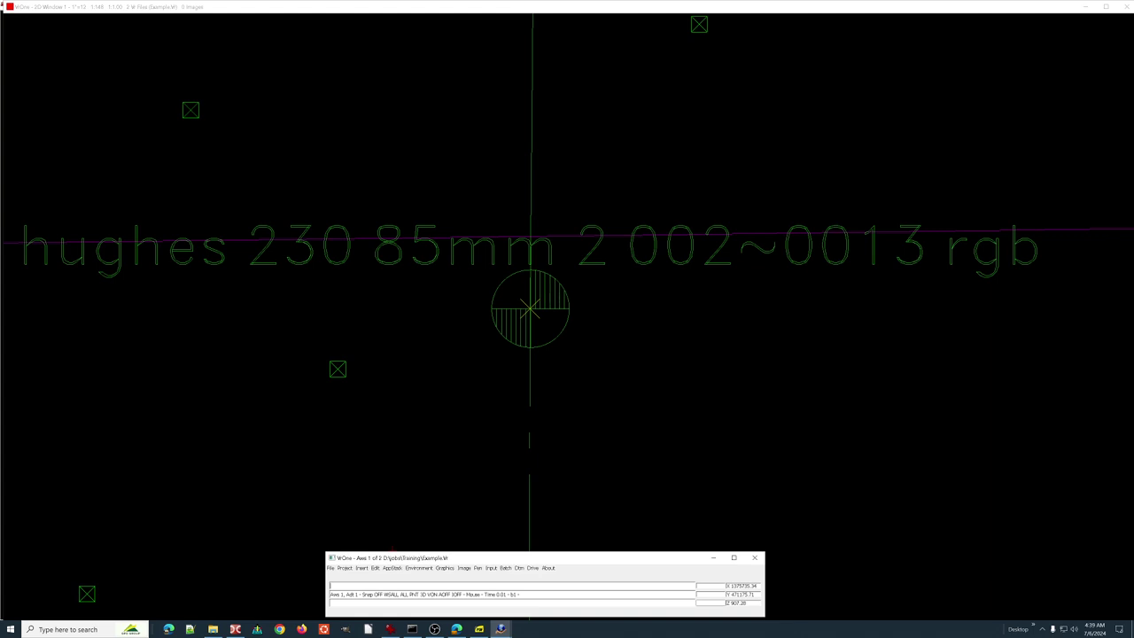
- List the open workspaces using the default Example.vrw file name, widen the report to read it, and close it
{"action": "left_click", "coordinate": [330, 568]}
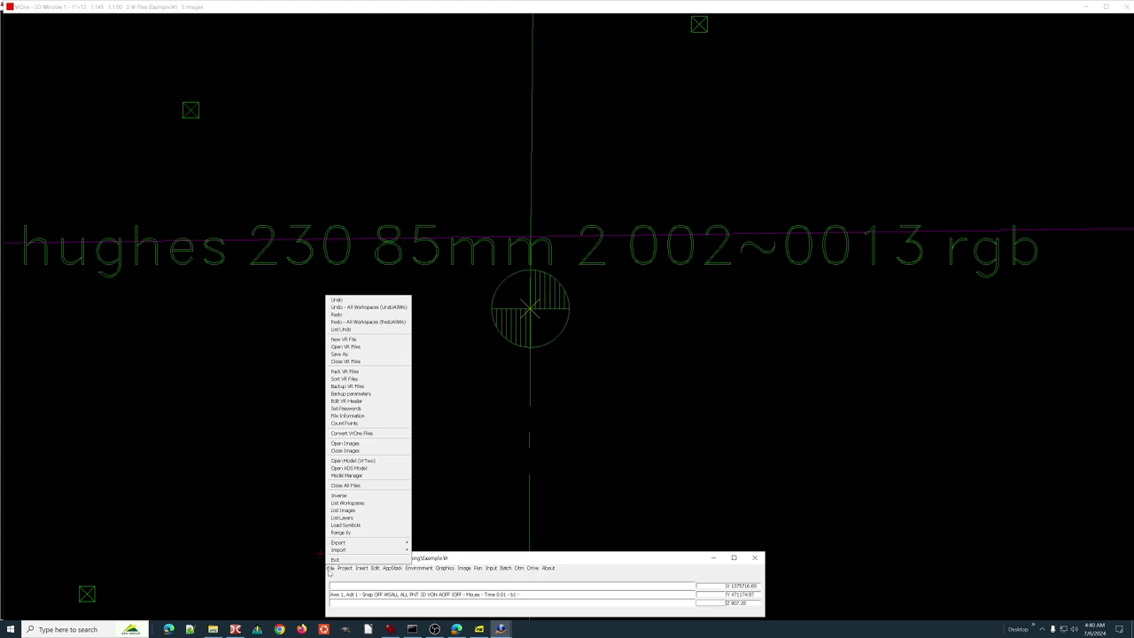
{"action": "left_click", "coordinate": [332, 572]}
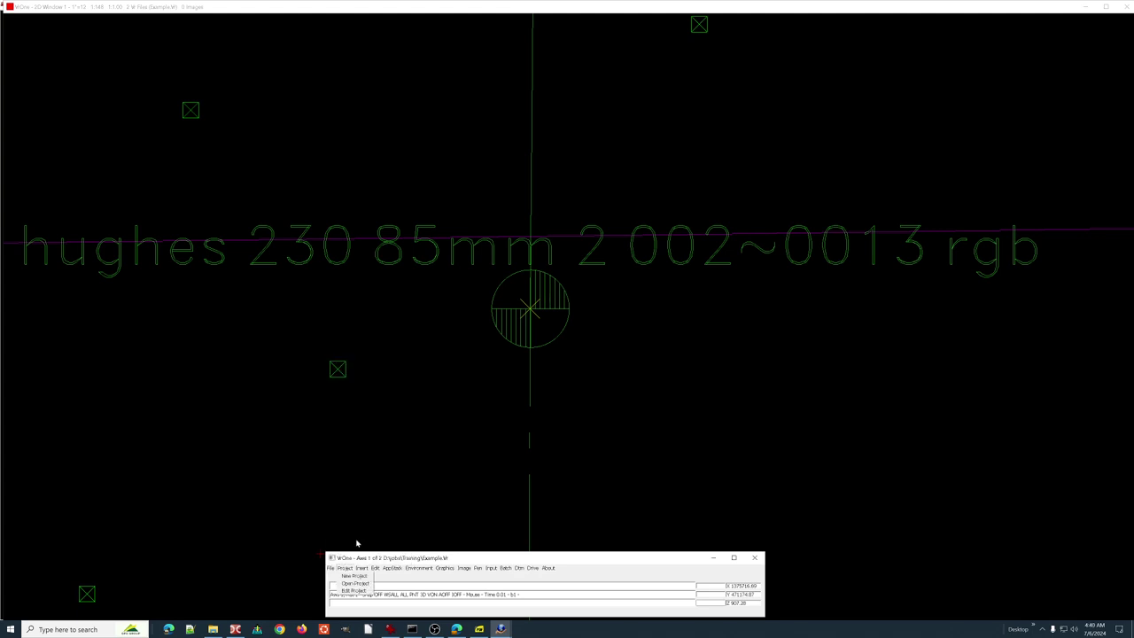
{"action": "left_click", "coordinate": [330, 568]}
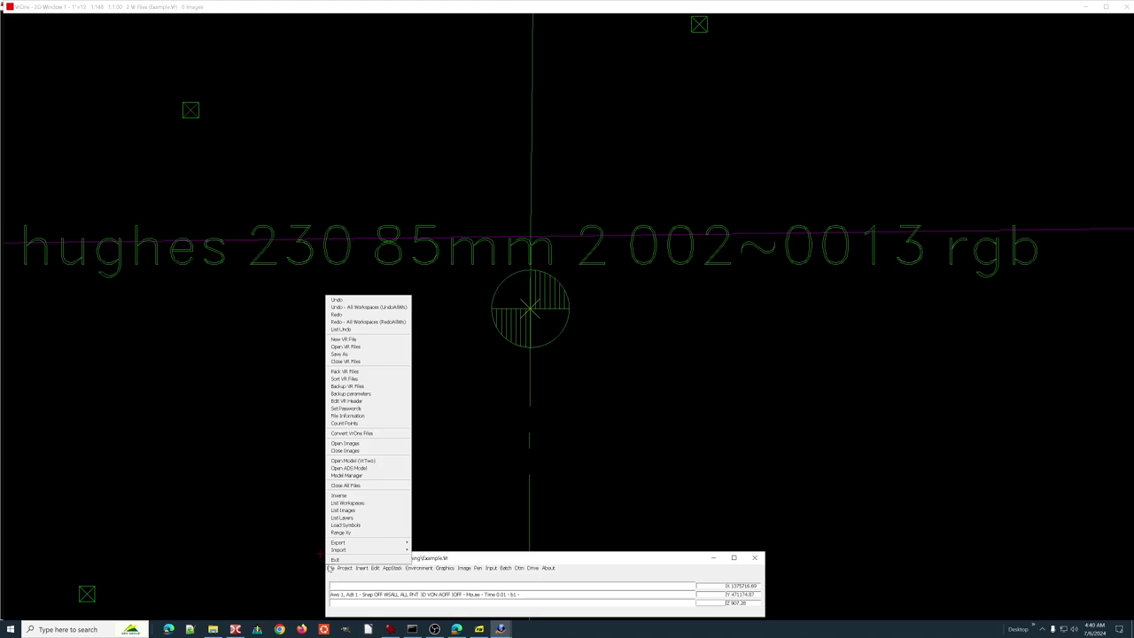
{"action": "left_click", "coordinate": [349, 502]}
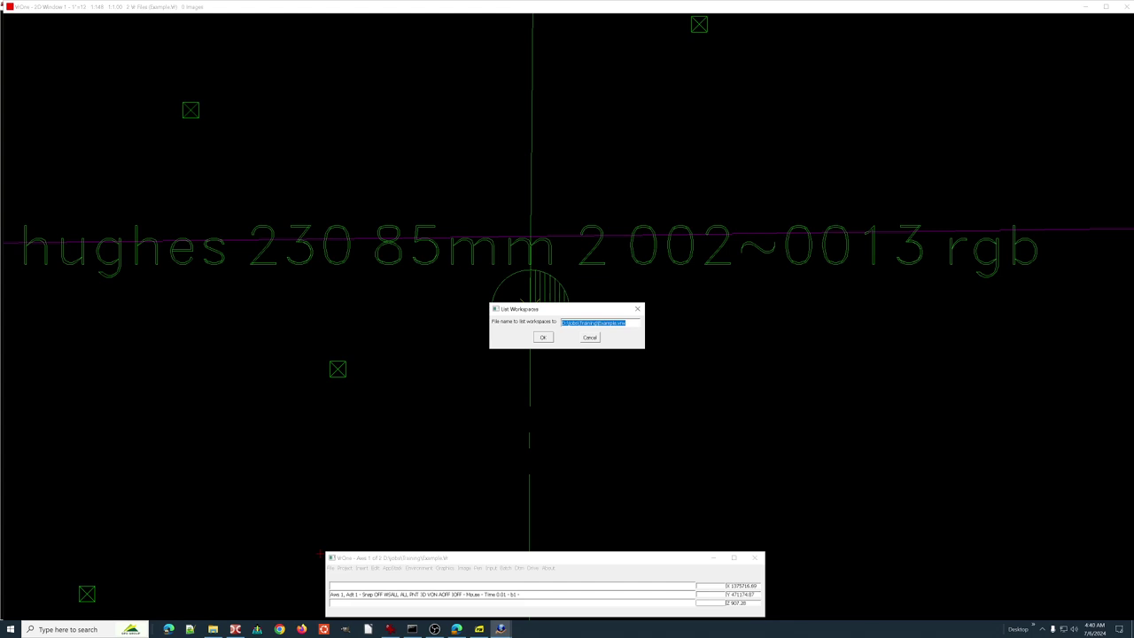
{"action": "left_click", "coordinate": [545, 337]}
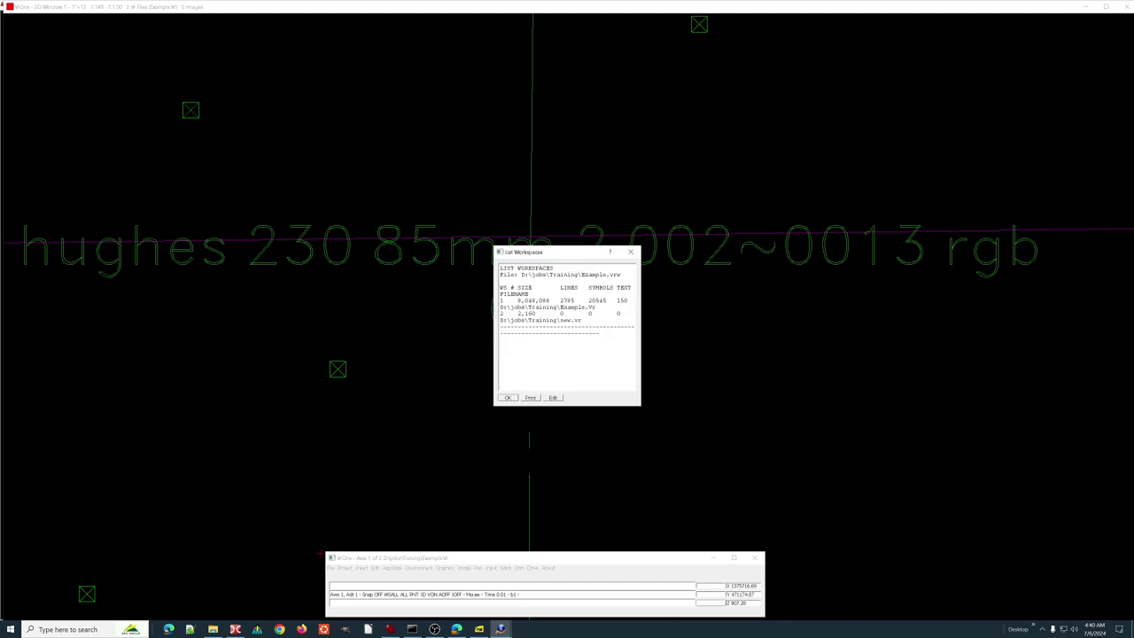
{"action": "left_click_drag", "start_coordinate": [643, 408], "coordinate": [813, 446]}
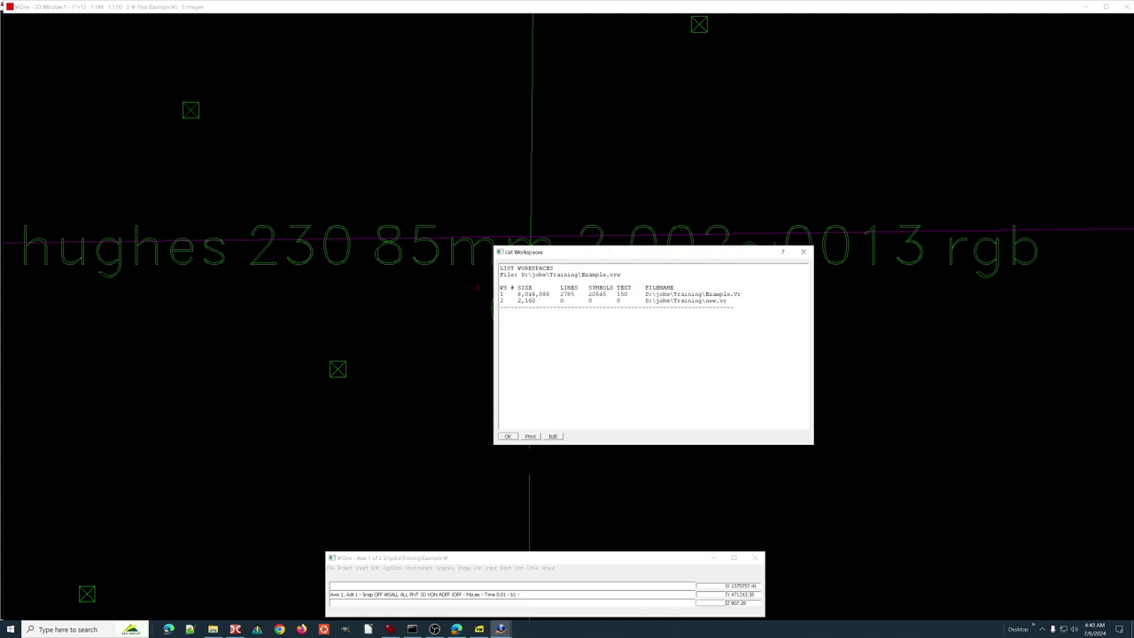
{"action": "left_click", "coordinate": [505, 436]}
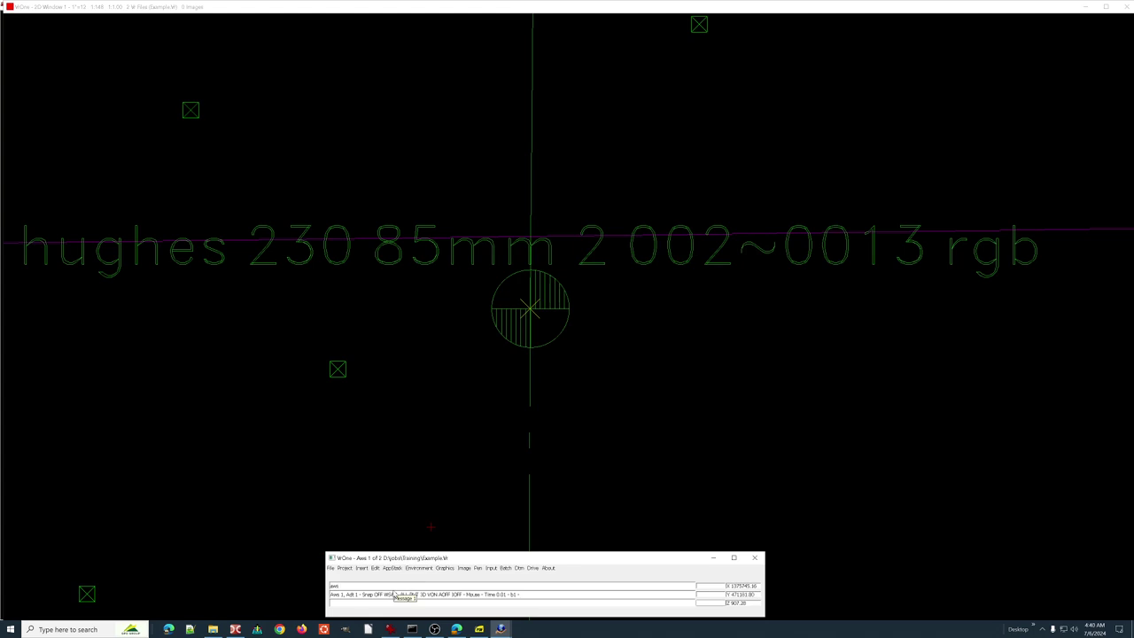
- Switch the active workspace to new.vr with the aws command
{"action": "key", "text": "Return"}
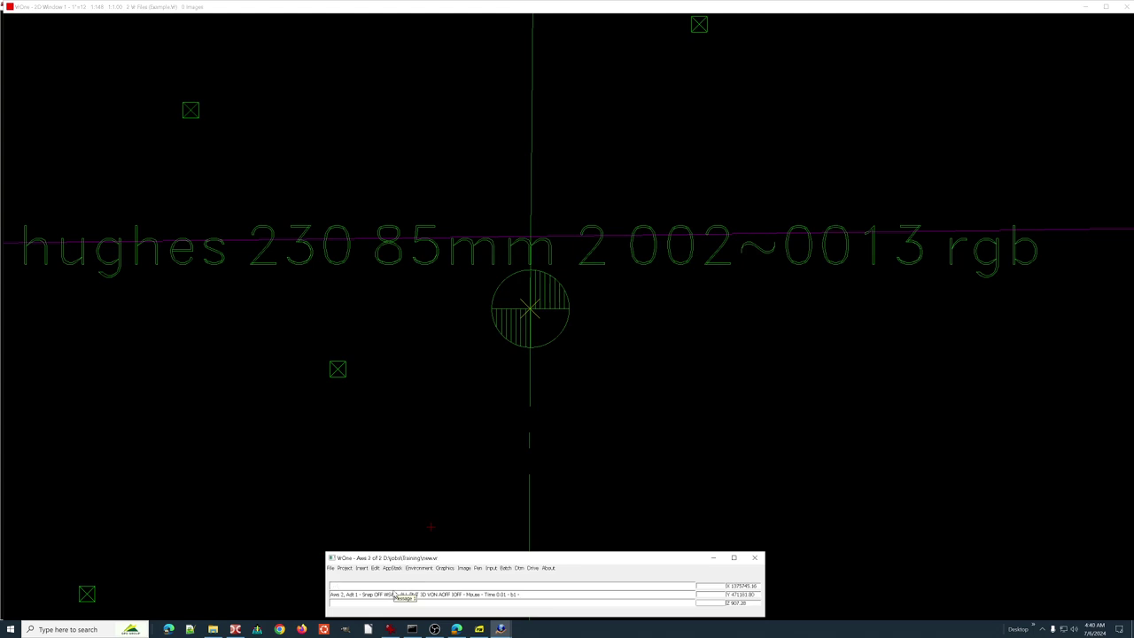